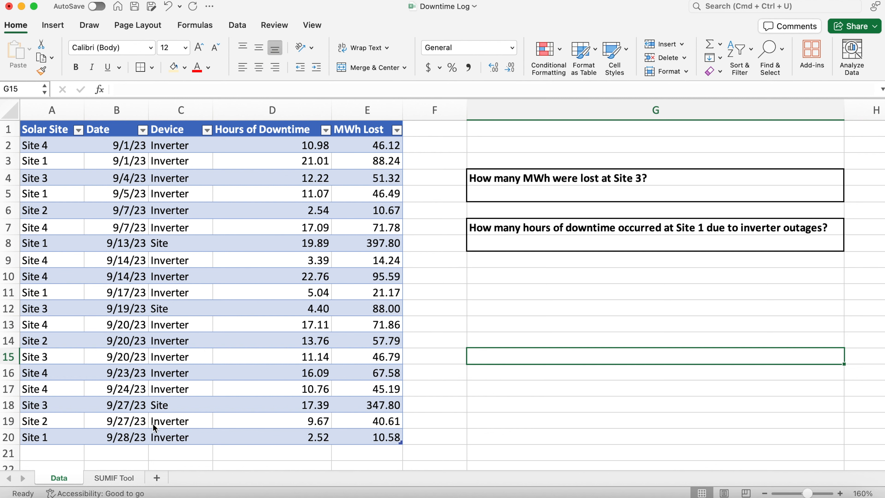
Step: Look over the SUMIF Tool sheet, return to the Data sheet and select answer cell G5
left_click(117, 477)
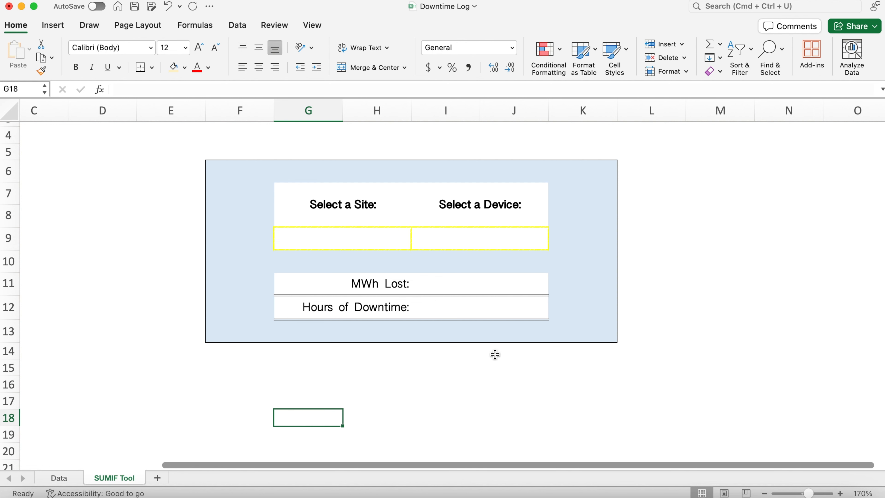
left_click(65, 479)
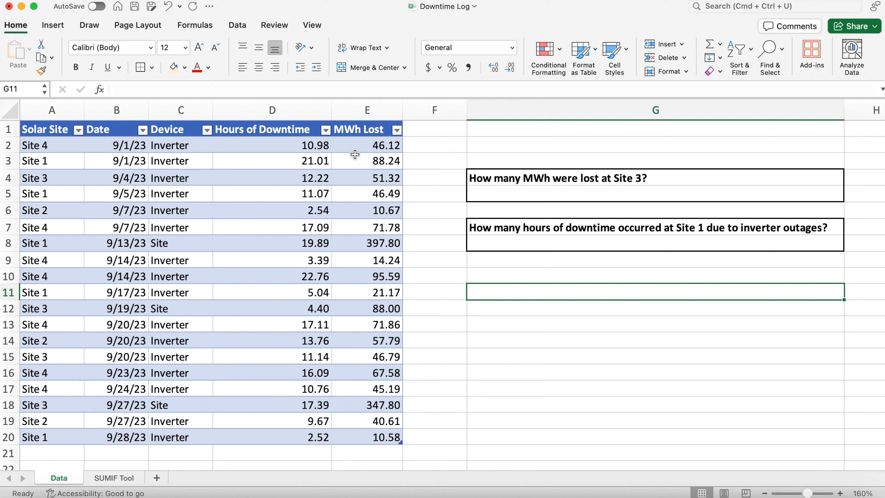
left_click(483, 325)
left_click(498, 195)
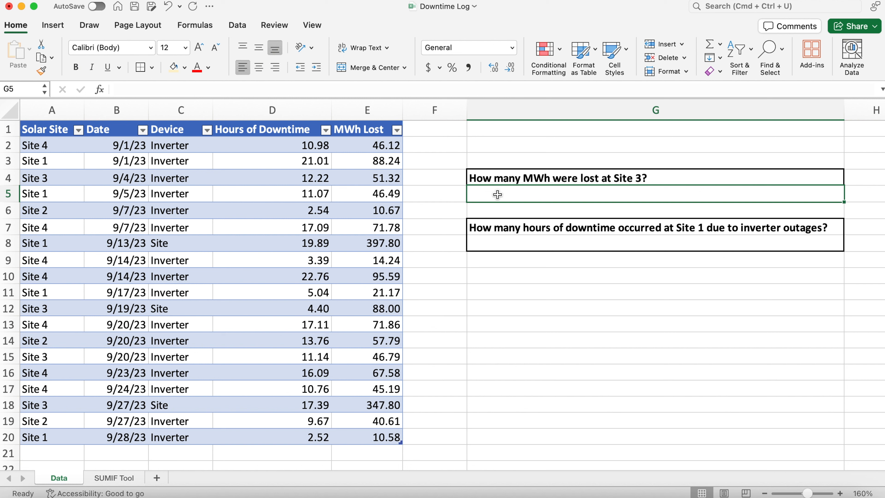
Step: Filter the Solar Site column to show only the Site 3 rows
left_click(80, 130)
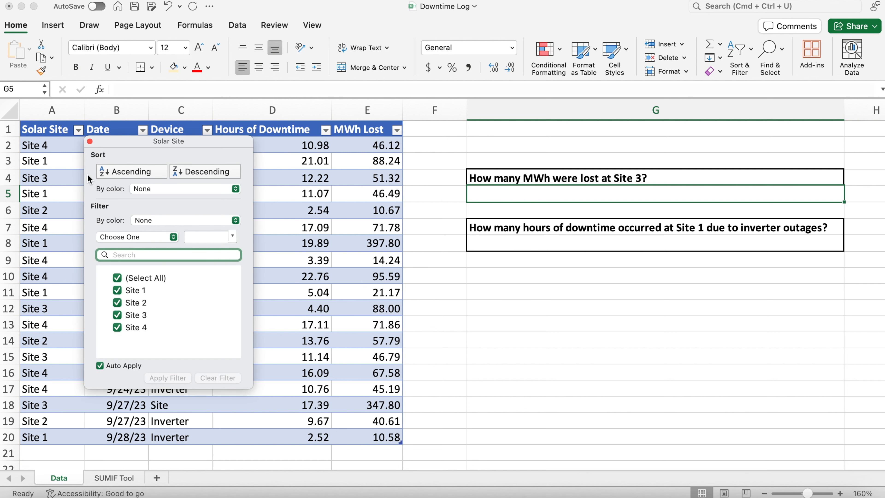
left_click(118, 277)
left_click(119, 314)
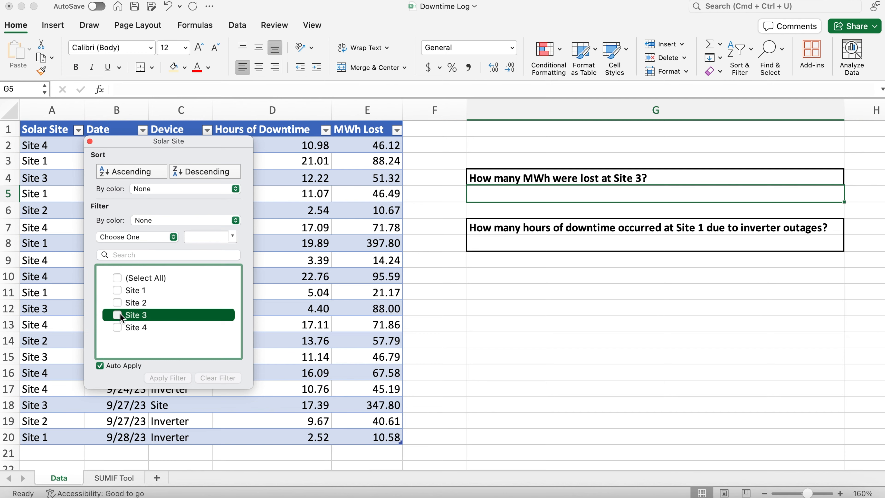
left_click(405, 208)
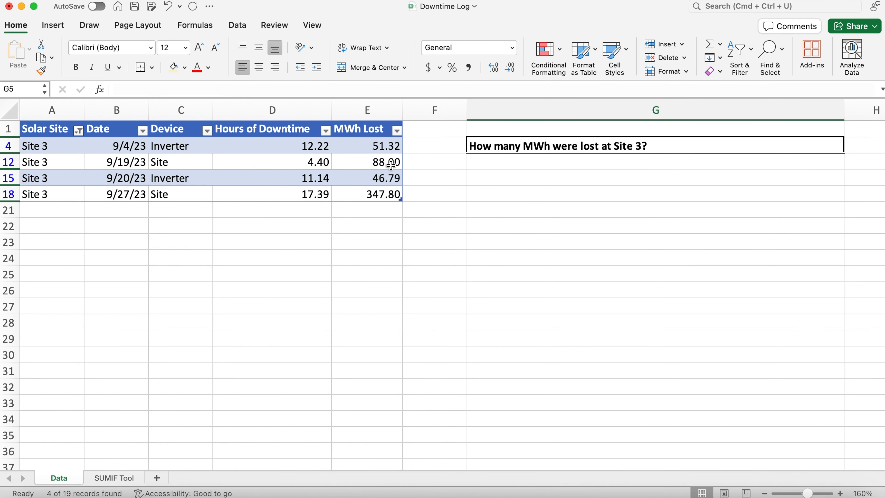
Step: Remove the Site 3 filter from the Solar Site column so every row is included
left_click(79, 130)
left_click(118, 311)
left_click(335, 363)
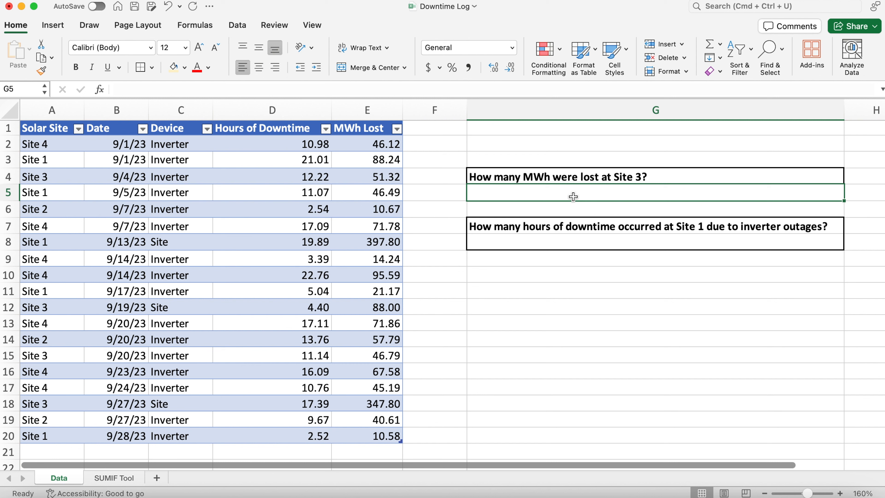
Step: Enter =SUMIF(A:A,"Site 3",E:E) in cell G5 to total the MWh lost at Site 3
type("=")
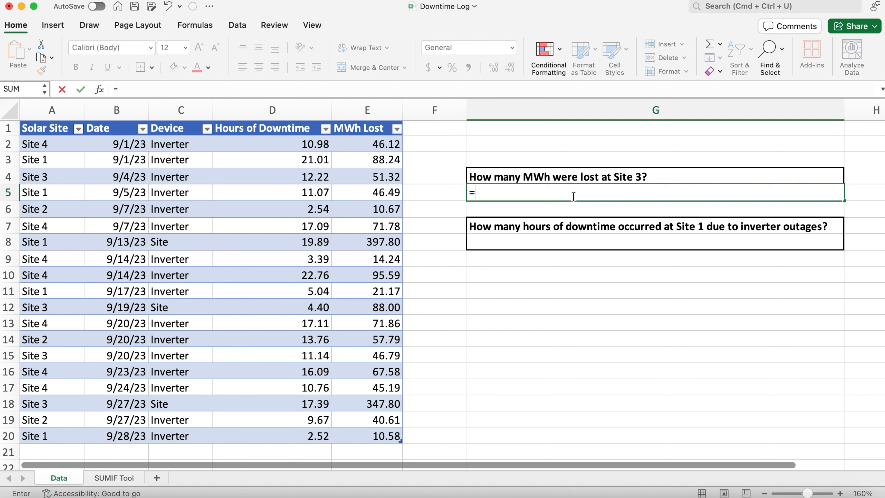
type("sumif(")
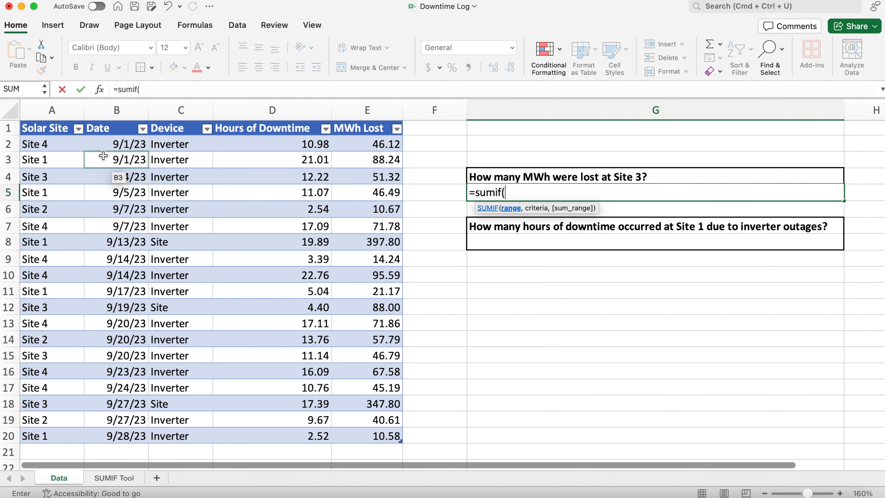
left_click(49, 110)
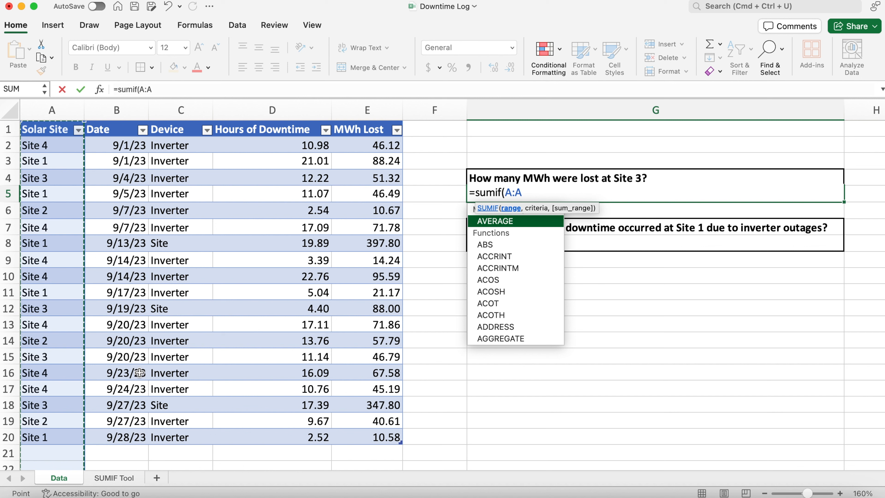
type(",")
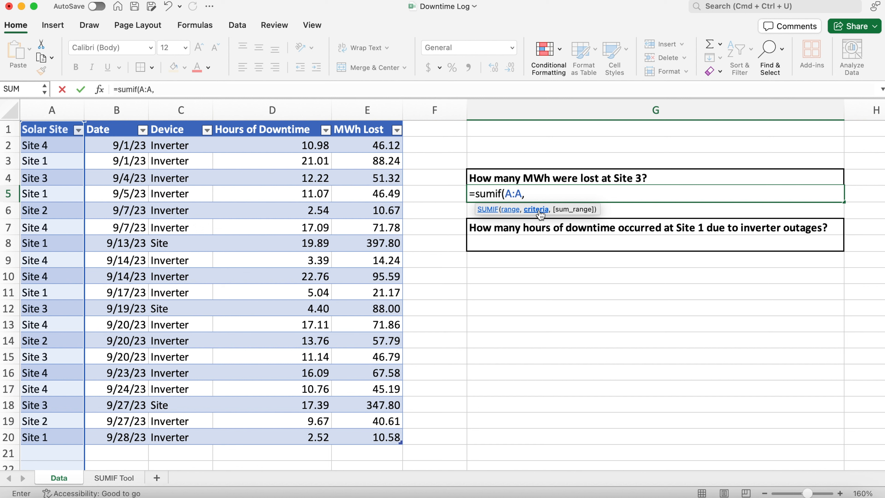
type("\"Site 3\",")
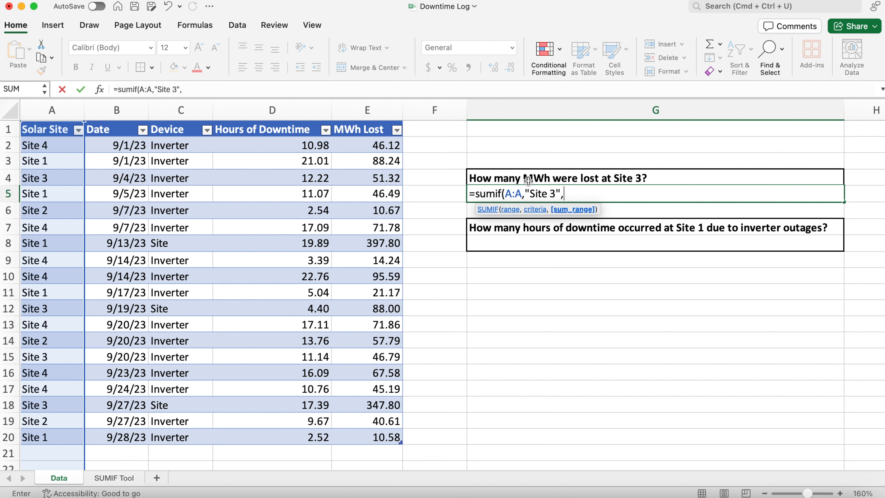
left_click(366, 110)
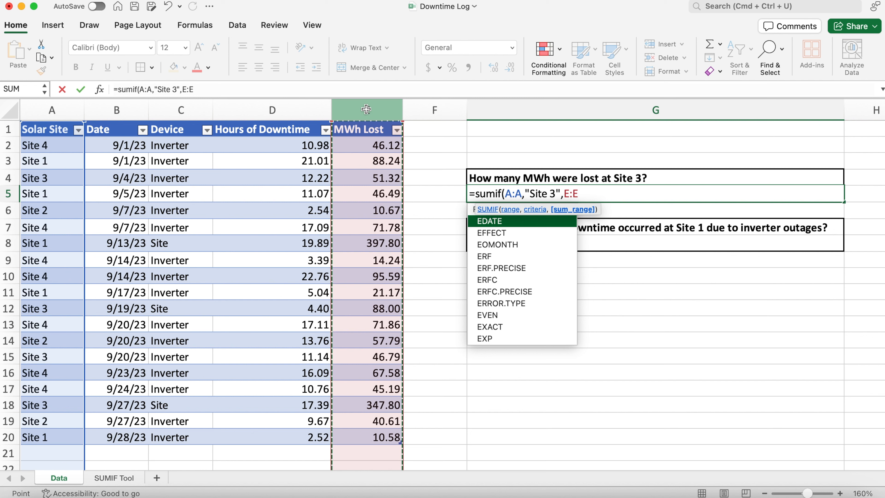
type(")")
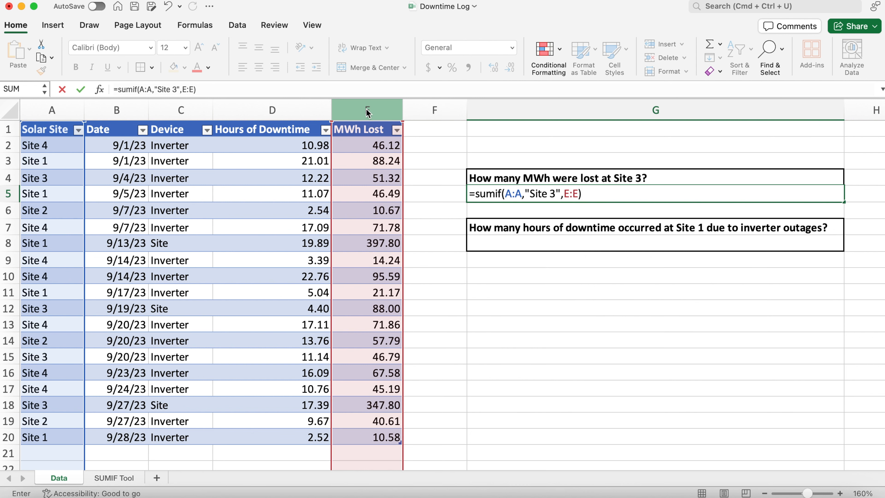
key("Return")
Step: Begin a SUMIFS formula in cell G8 with D:D as the sum range and A:A matching "Site 1" as the first criterion
left_click(577, 240)
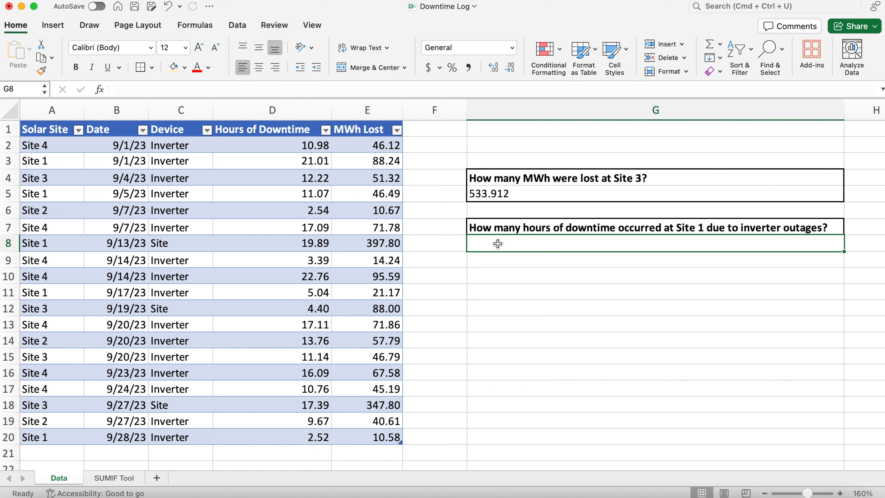
type("=sumifs(")
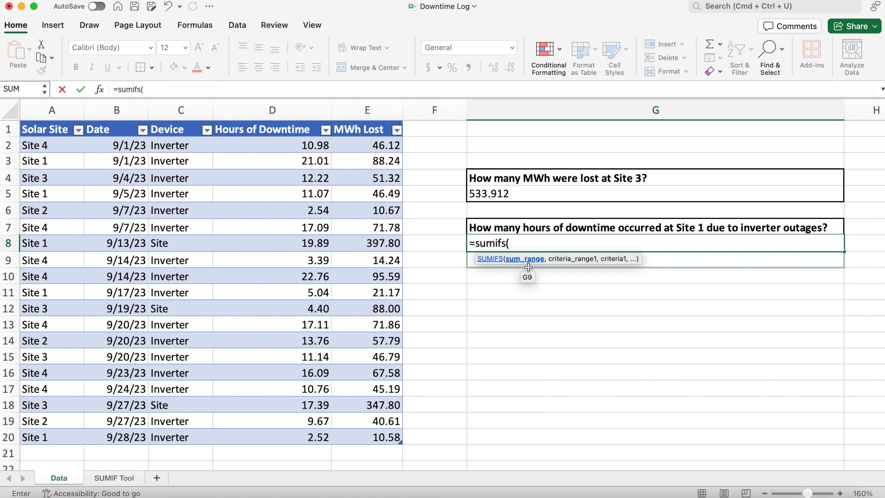
left_click(265, 111)
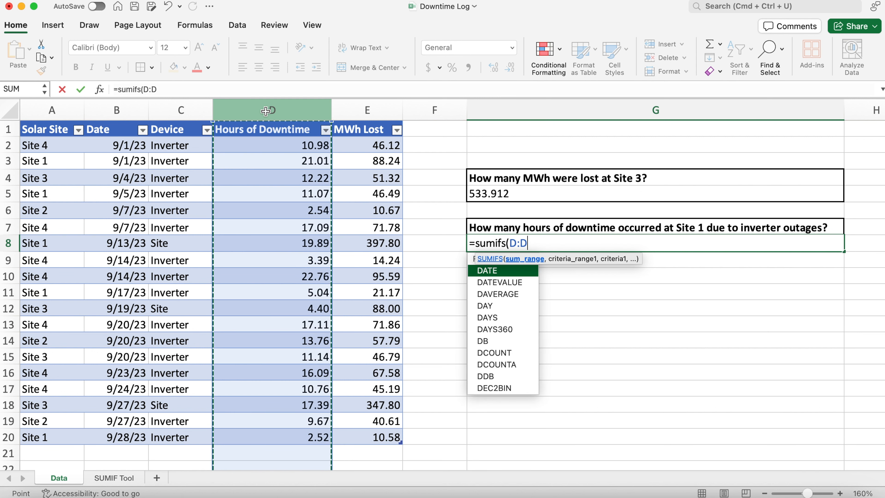
type(",")
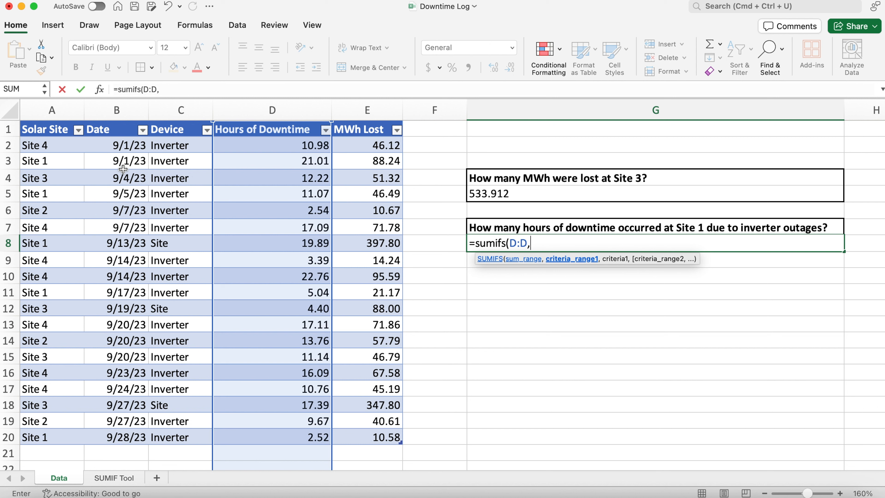
left_click(52, 111)
type(",")
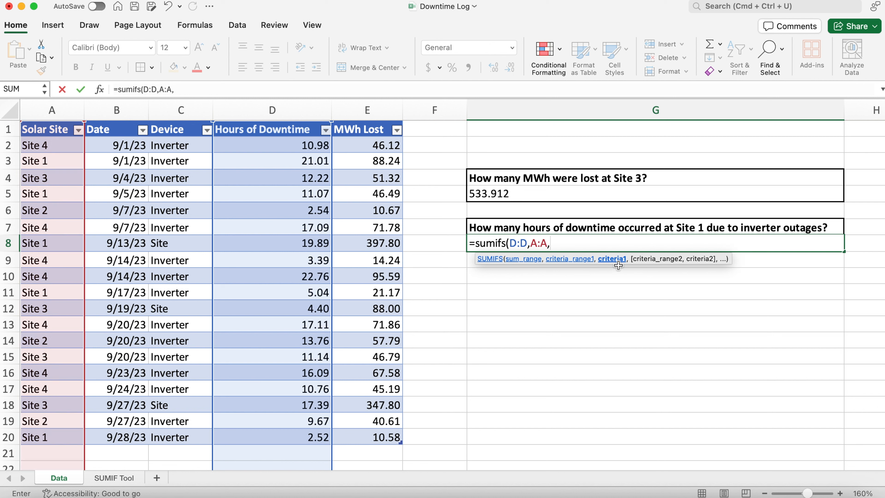
type("\"Site 1\"")
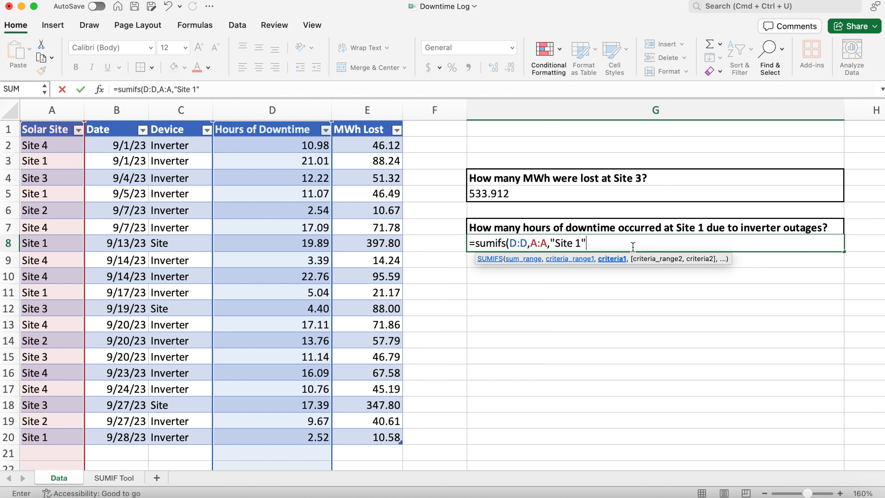
type(",")
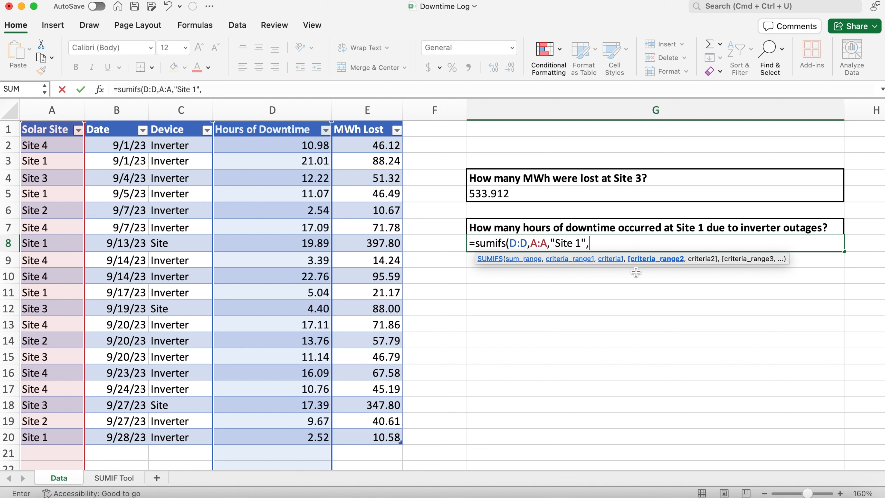
key("BackSpace")
type(")")
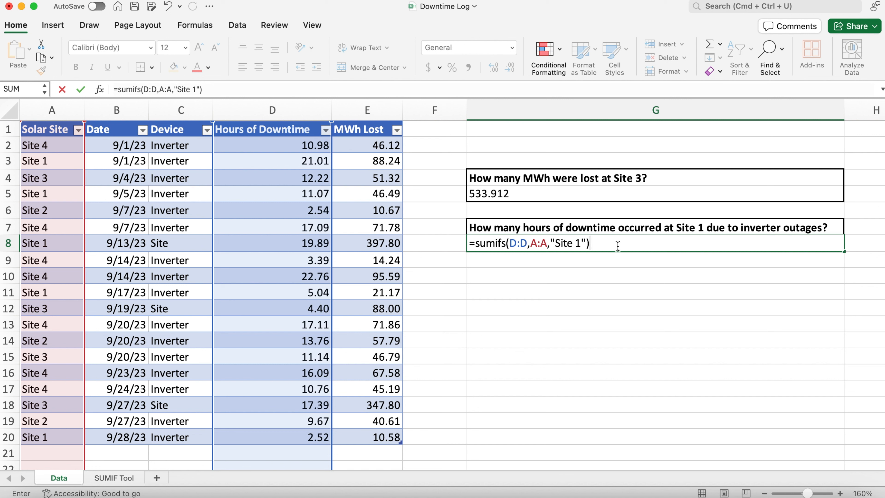
key("BackSpace")
type(",")
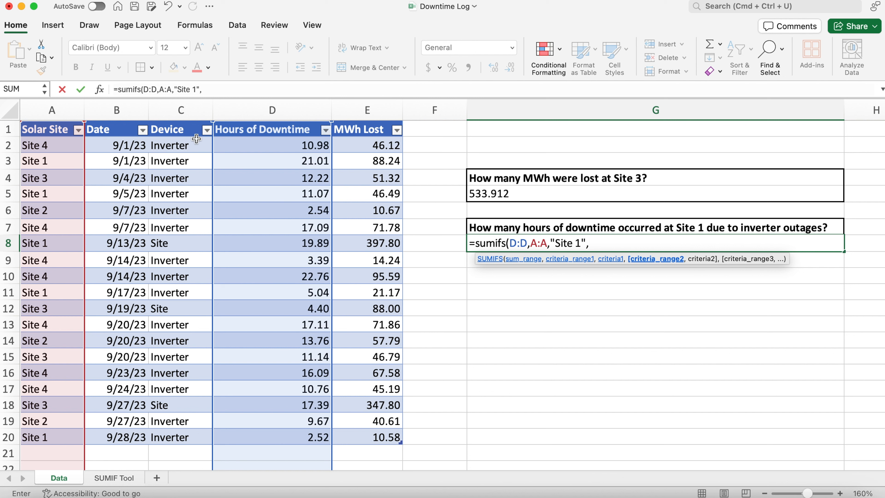
Step: Add C:C matching "Inverter" as the second criterion of the SUMIFS formula in G8 and enter the formula
left_click(189, 109)
type(",")
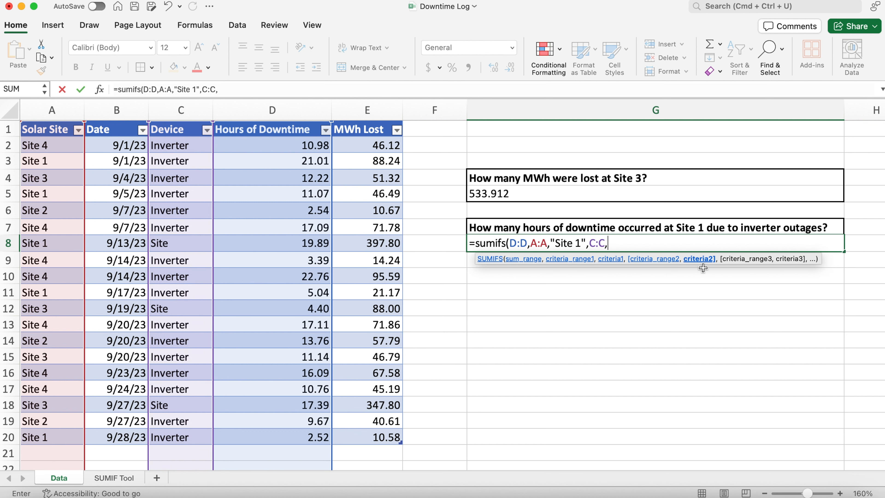
type("\"")
type("Inverter\")")
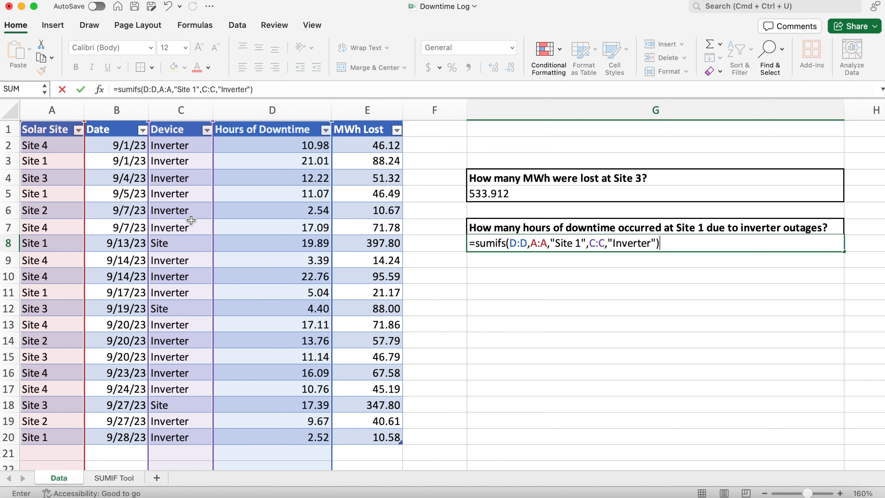
key("Return")
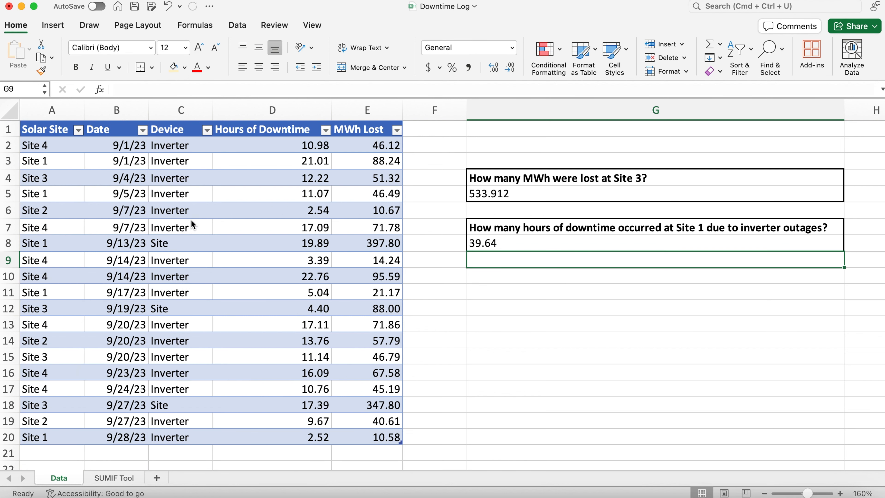
Step: Review the SUMIFS formula in G8 and the site, device, MWh Lost and Hours of Downtime cells on the SUMIF Tool sheet
left_click(521, 242)
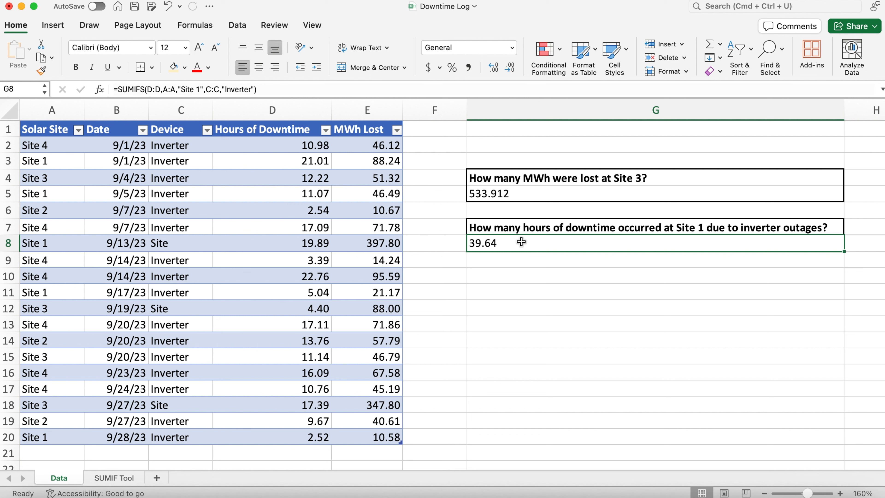
left_click(582, 340)
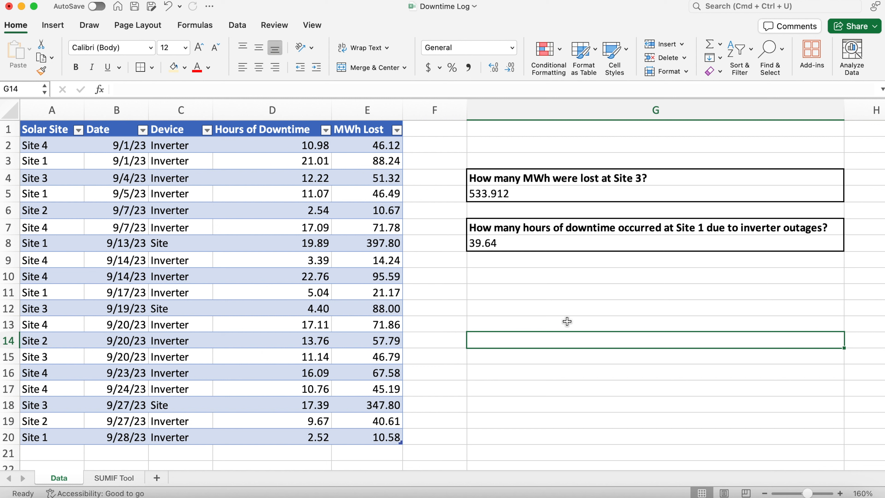
left_click(124, 479)
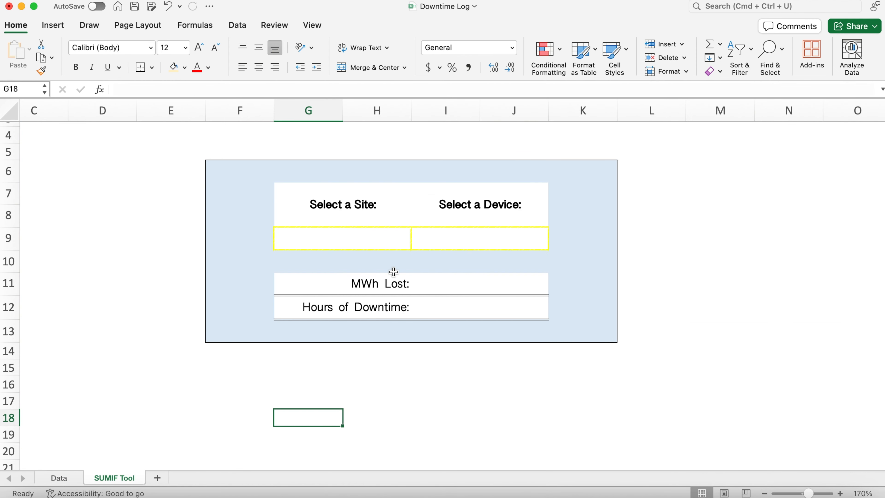
left_click(370, 243)
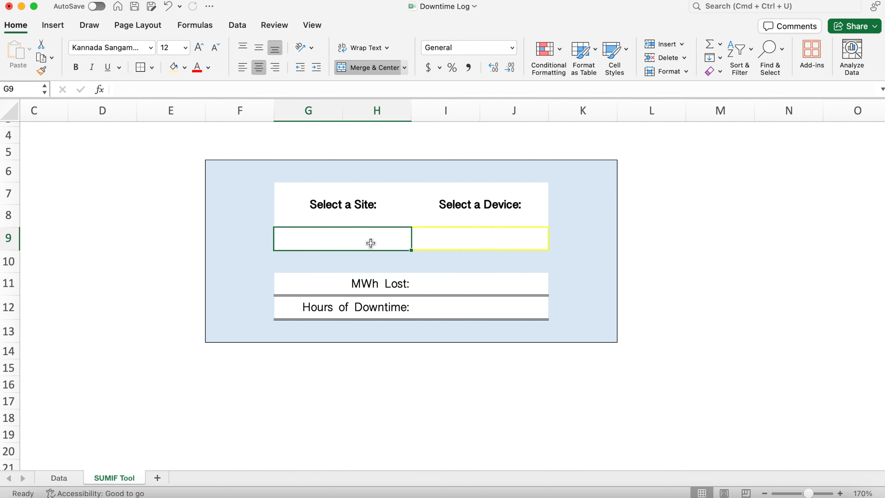
left_click(453, 245)
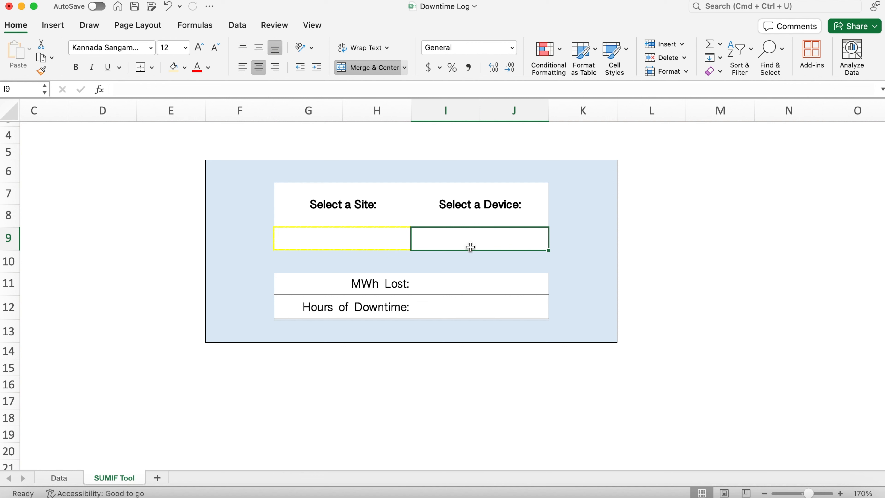
left_click(466, 279)
left_click(472, 307)
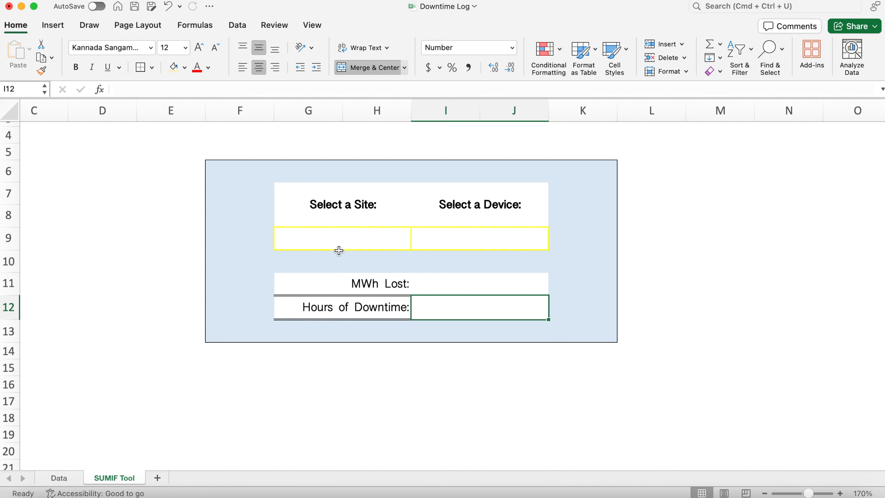
key("Tab")
Step: Add a validation dropdown listing Site 1, Site 2, Site 3, Site 4 to the site cell G9 and choose Site 2
left_click(360, 235)
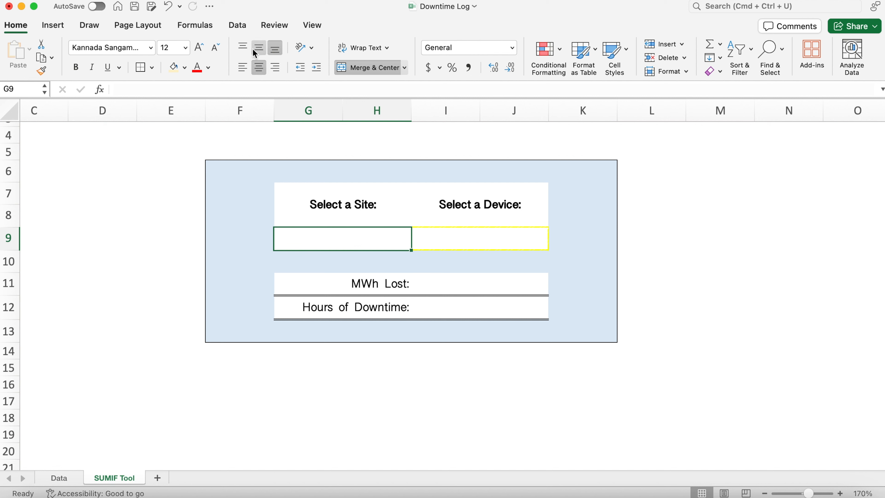
left_click(234, 27)
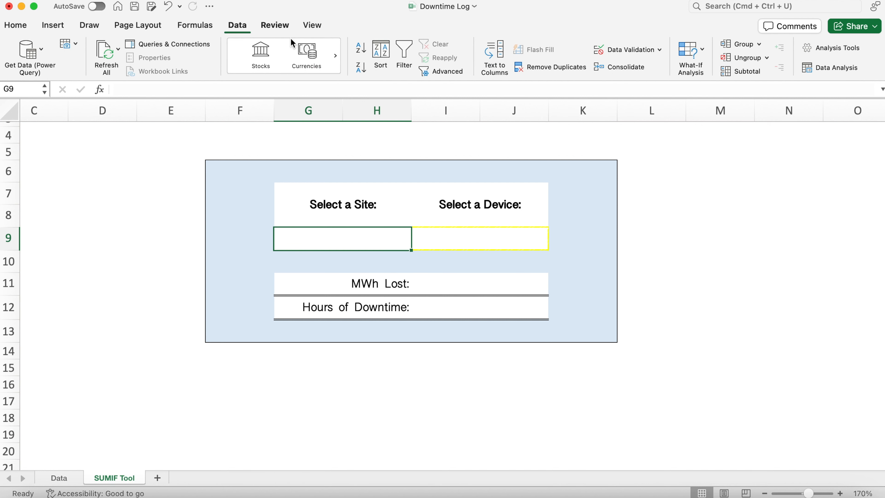
left_click(624, 52)
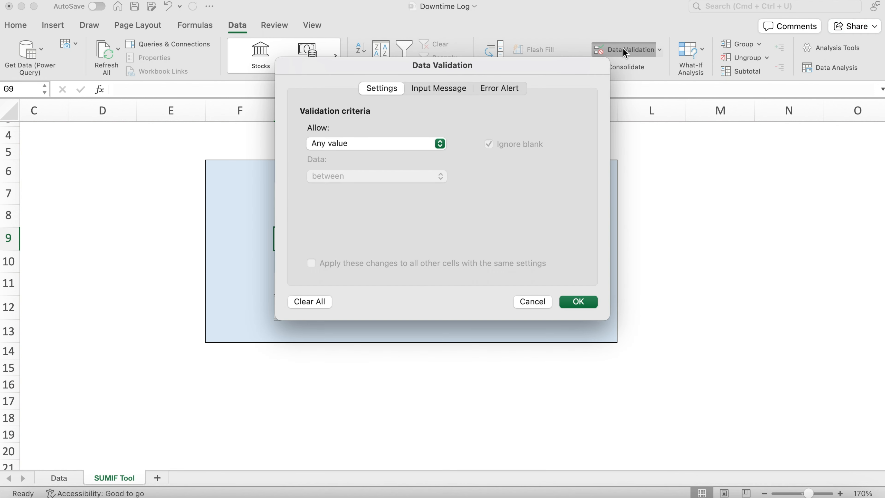
left_click(441, 144)
left_click(407, 186)
left_click_drag(494, 73, 665, 157)
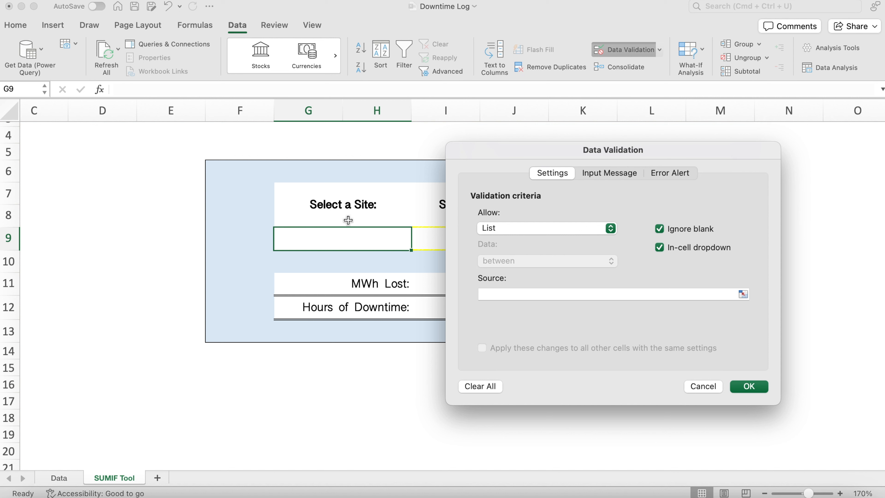
left_click(506, 293)
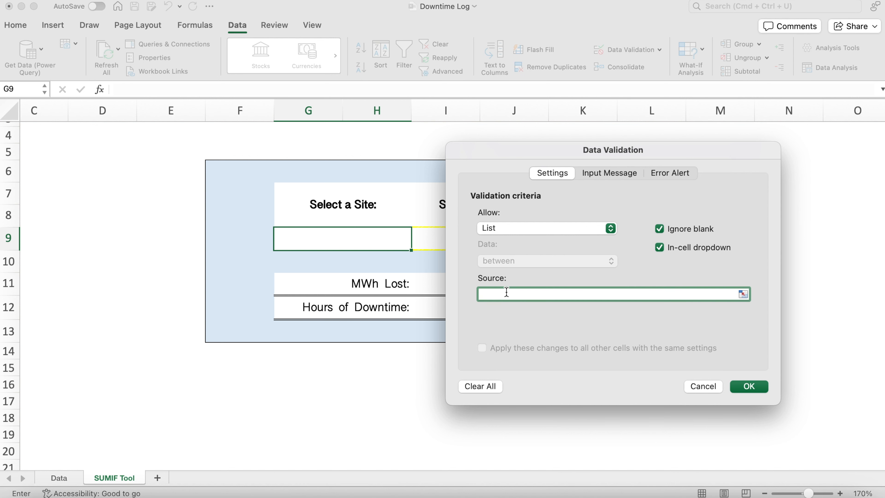
type("Site 1, Site 2, Site 3, Site 4")
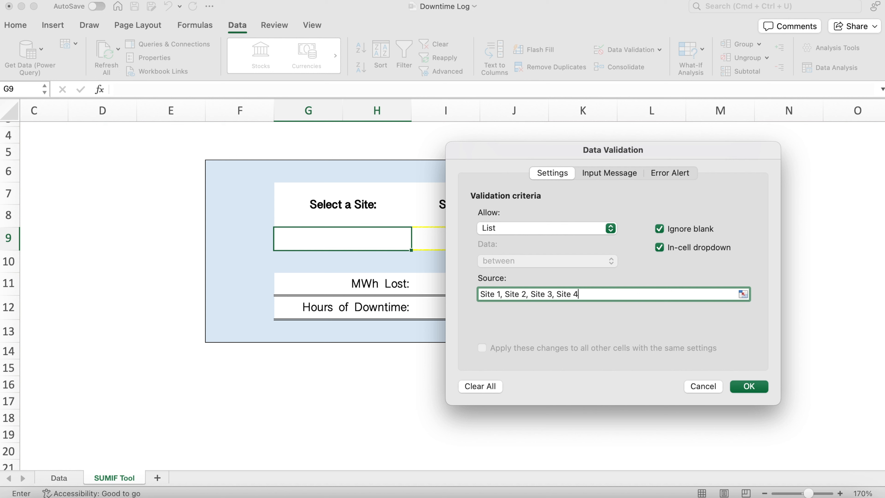
left_click(747, 387)
left_click(416, 244)
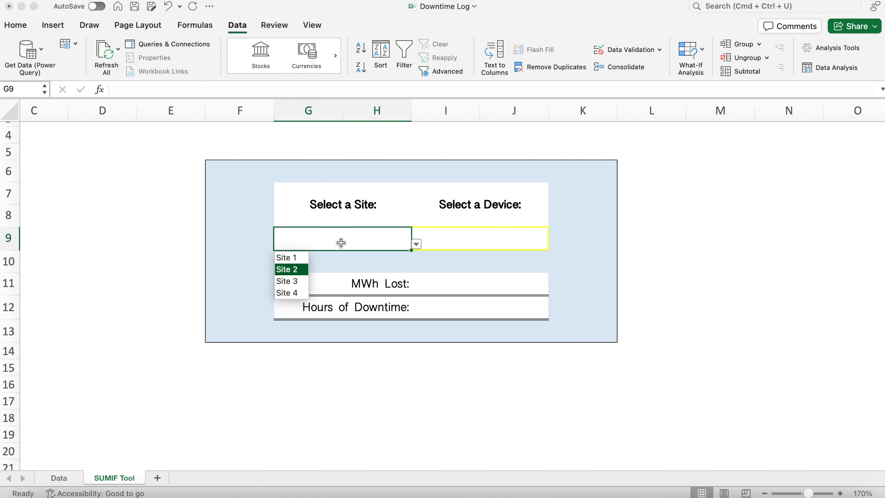
left_click(311, 270)
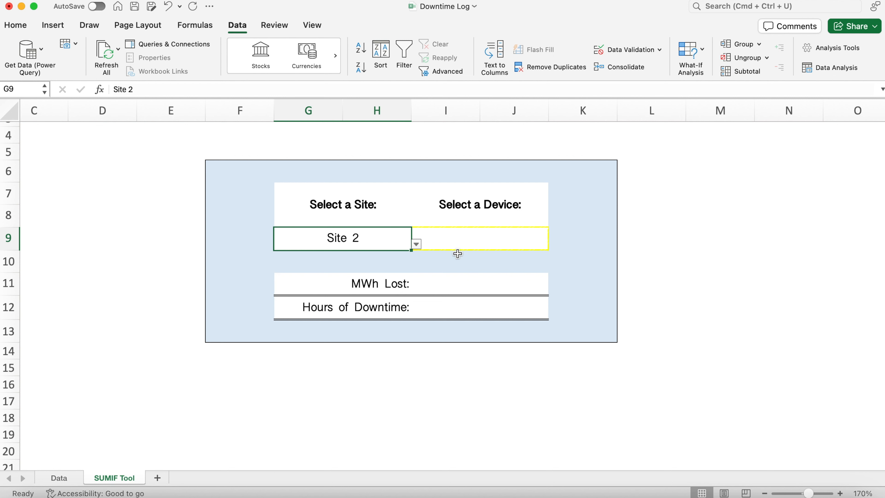
left_click(459, 239)
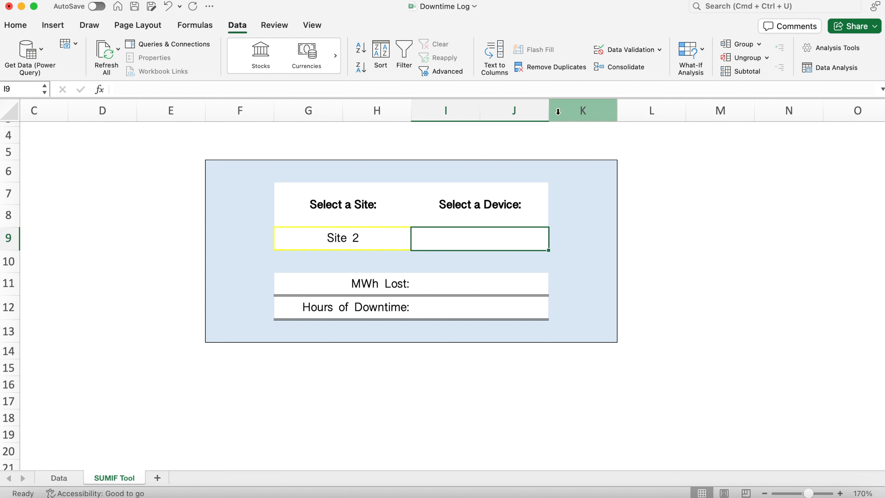
left_click(627, 52)
left_click(373, 144)
left_click(377, 192)
left_click_drag(509, 66, 278, 133)
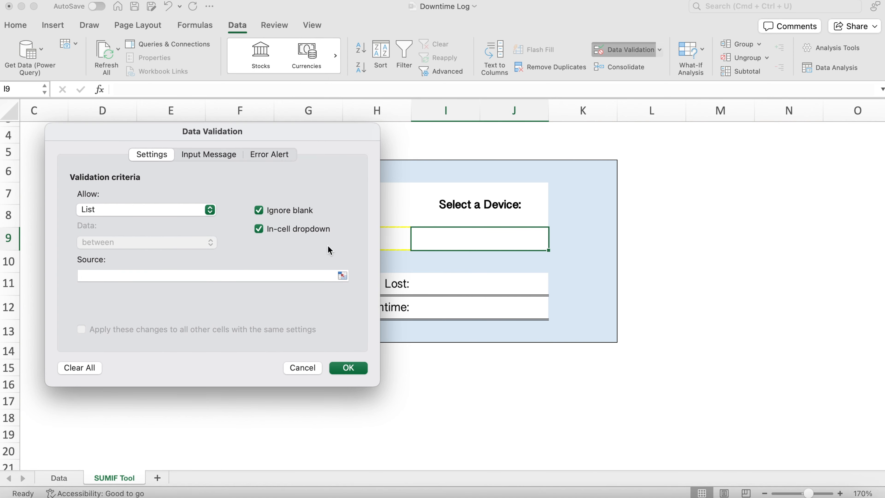
left_click(343, 276)
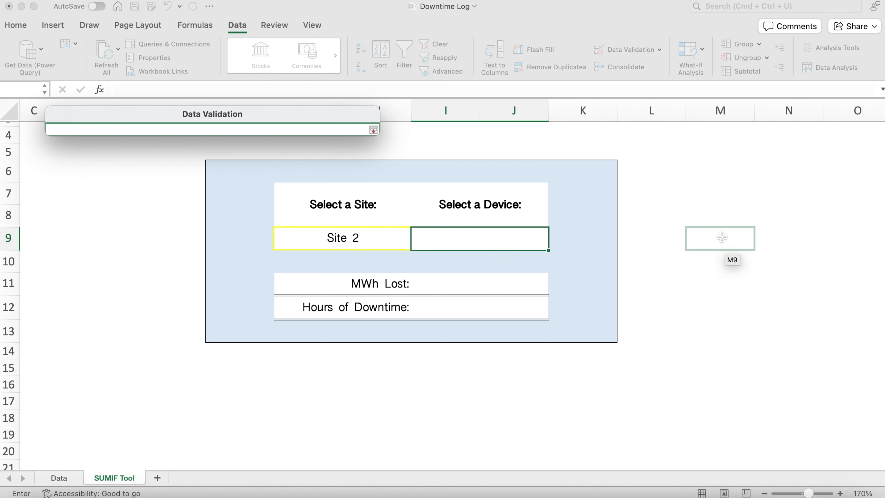
left_click_drag(717, 178, 721, 305)
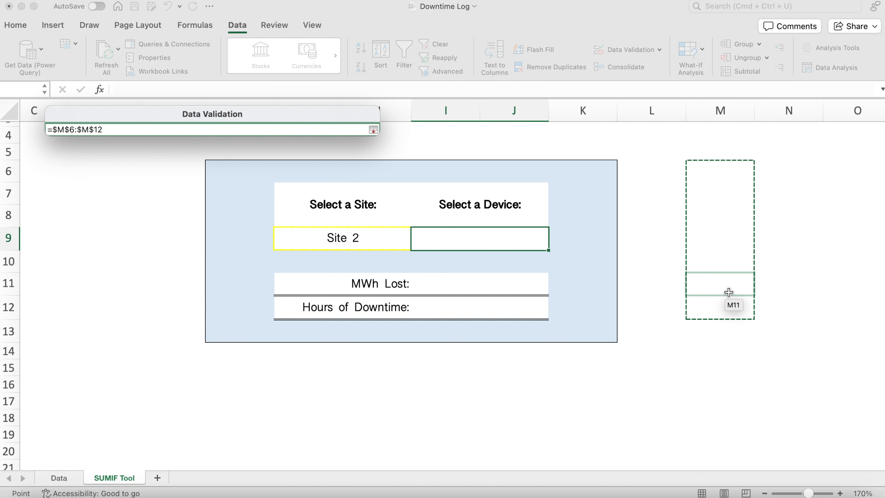
key("Return")
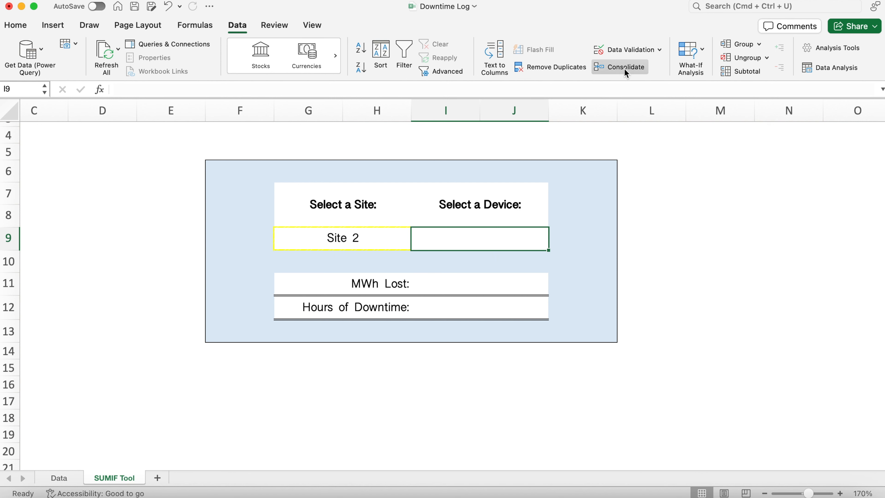
Step: Add a validation dropdown listing Inverter, Site, Inverters + Site to the device cell I9 and choose Site
left_click(624, 51)
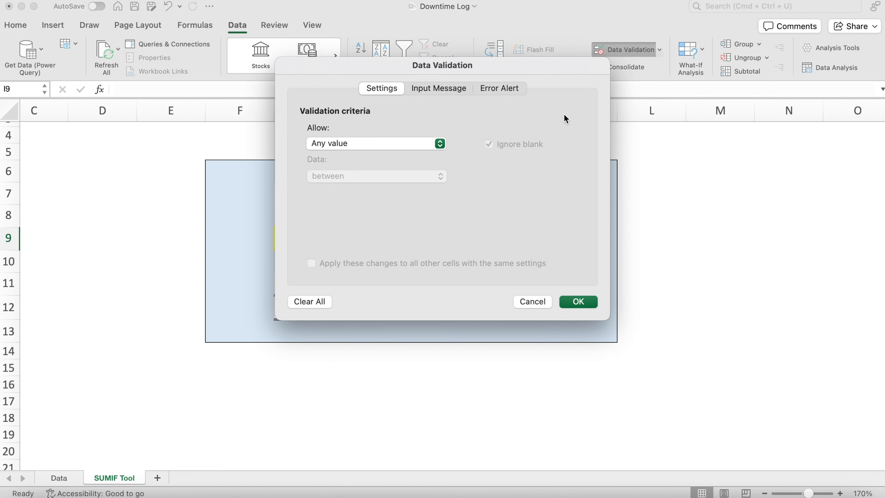
left_click(446, 146)
left_click(409, 186)
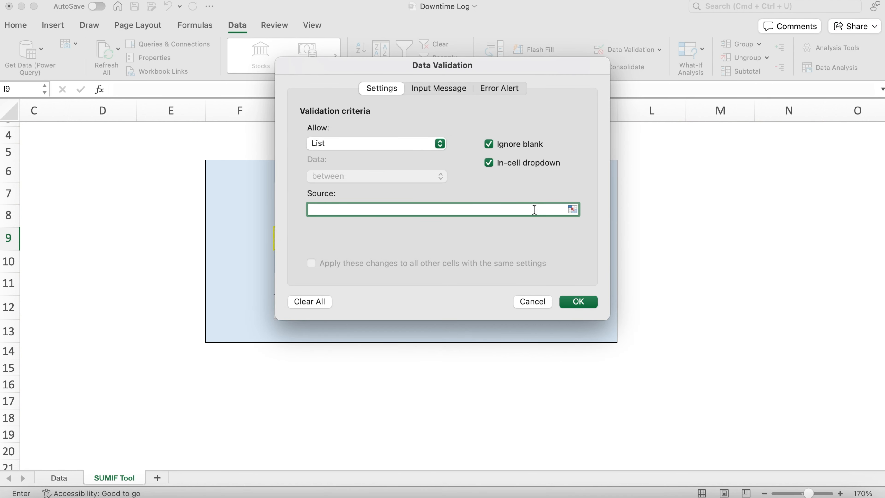
type("Inverter, Site, Inverters")
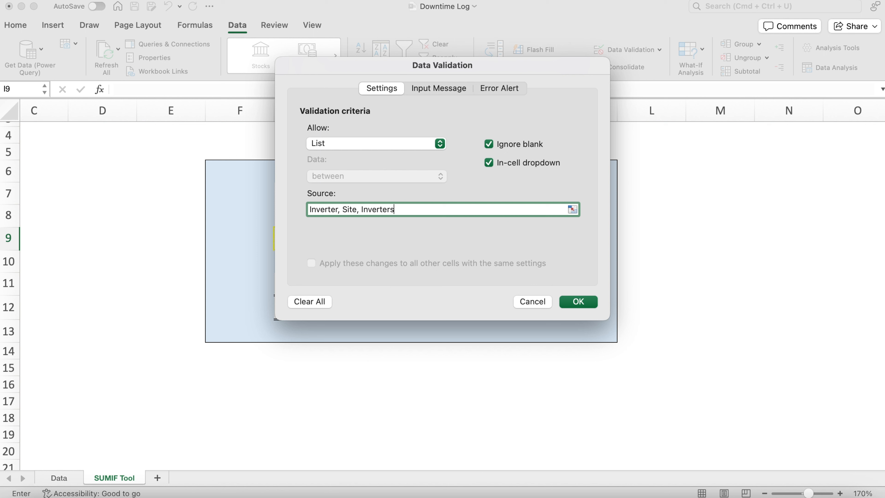
type(" + Site")
left_click(592, 302)
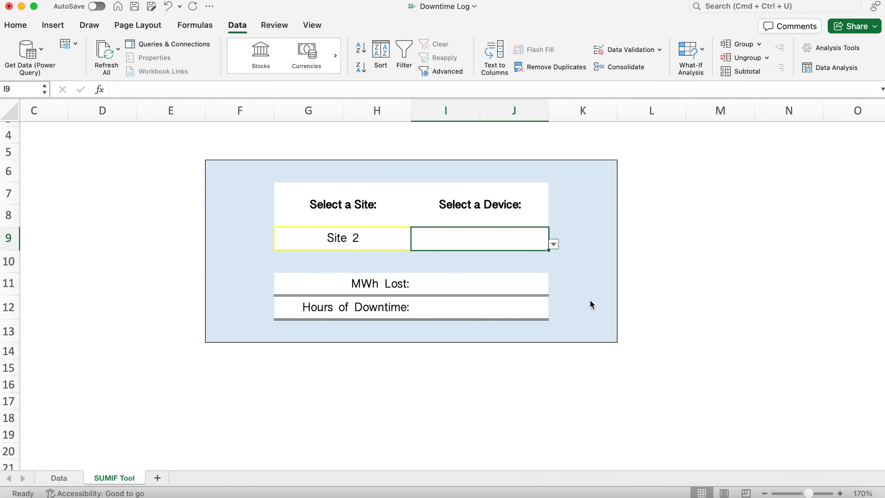
left_click(553, 244)
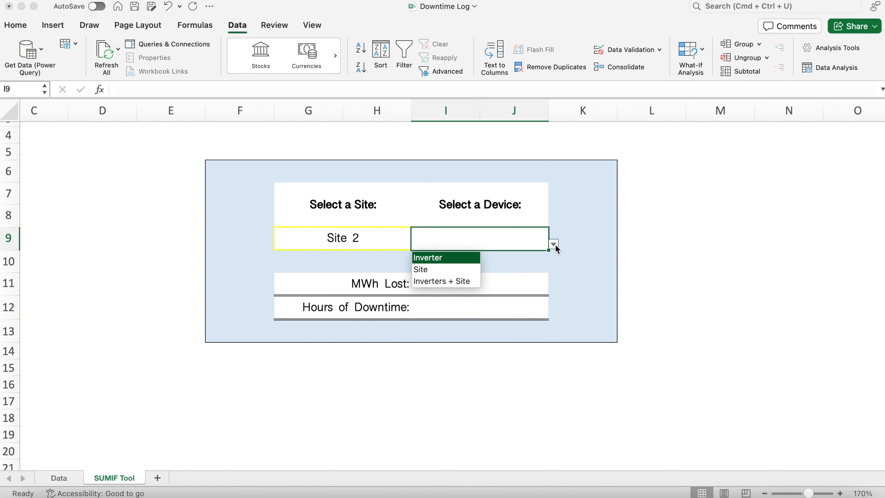
left_click(464, 269)
left_click(579, 284)
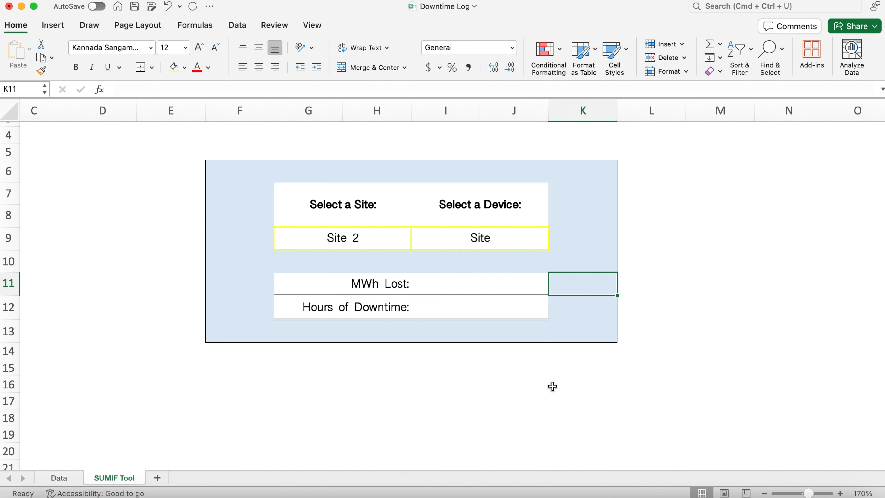
Step: Begin a SUMIFS formula in the MWh Lost cell I11 with column E of the Data sheet as the sum range
left_click(477, 287)
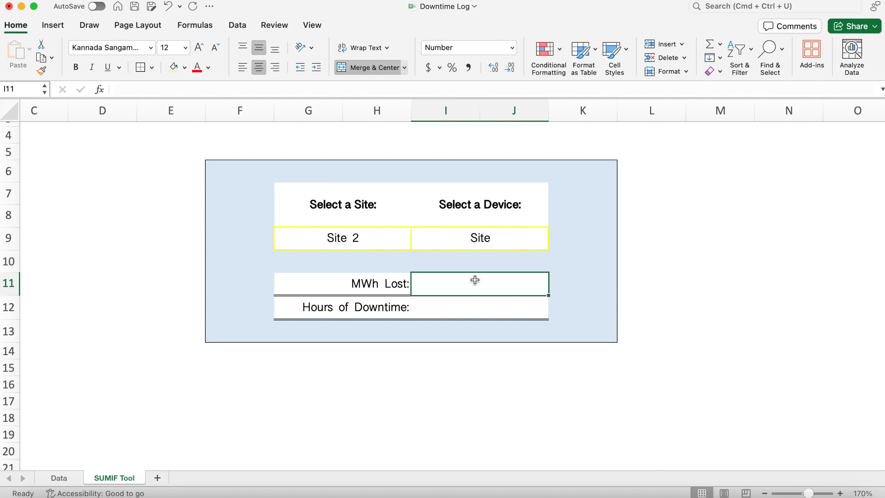
type("sumifs(")
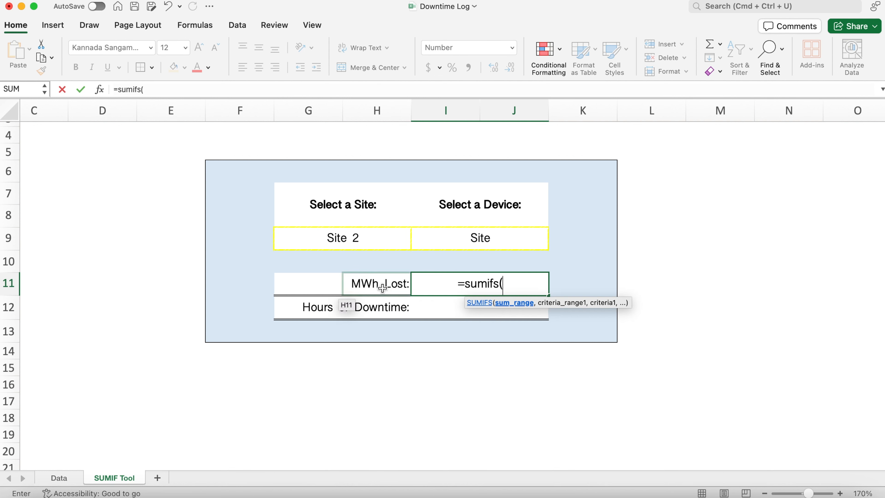
left_click(57, 478)
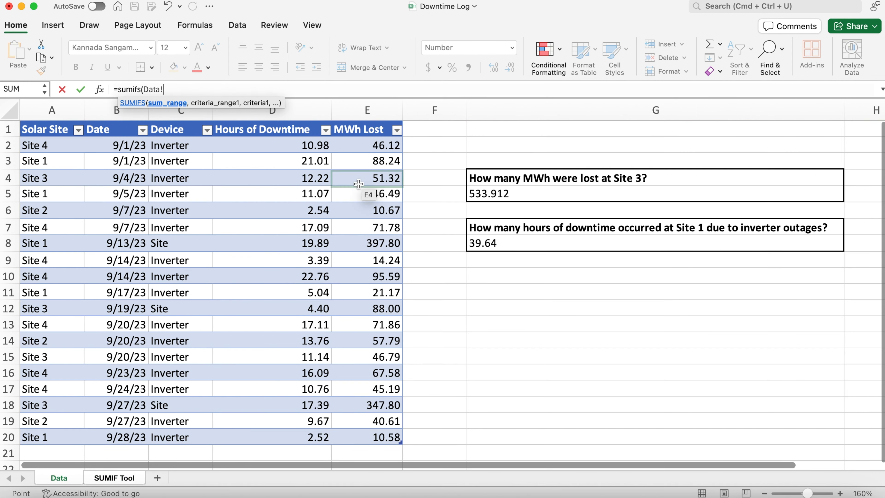
left_click(367, 111)
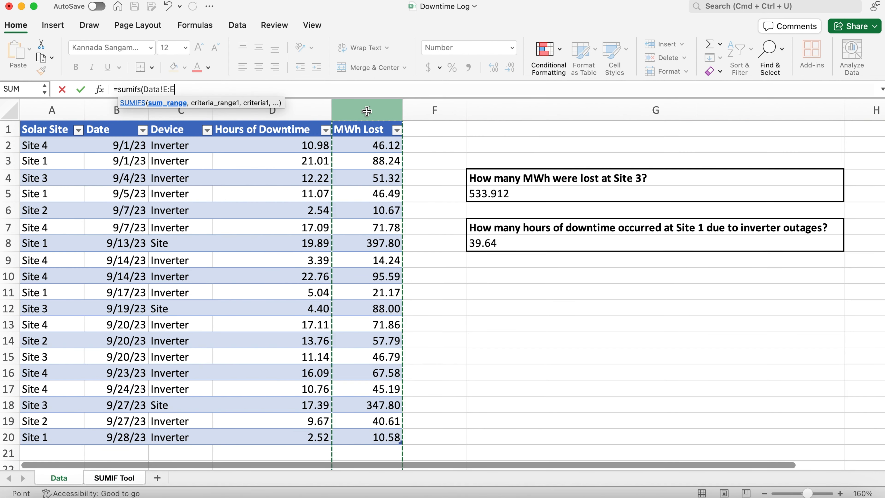
type(",")
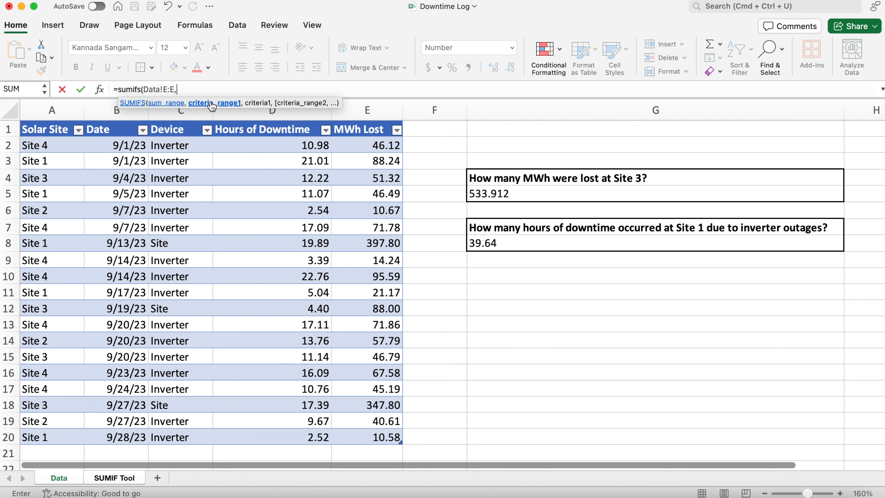
Step: Add Data!A:A matching the site selection cell 'SUMIF Tool'!G9:H9 as the first criterion of the I11 formula
left_click(58, 112)
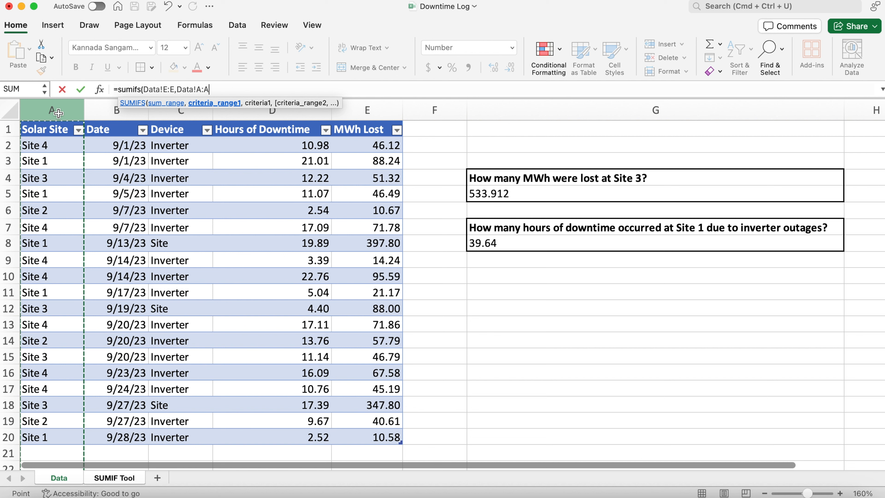
type(",")
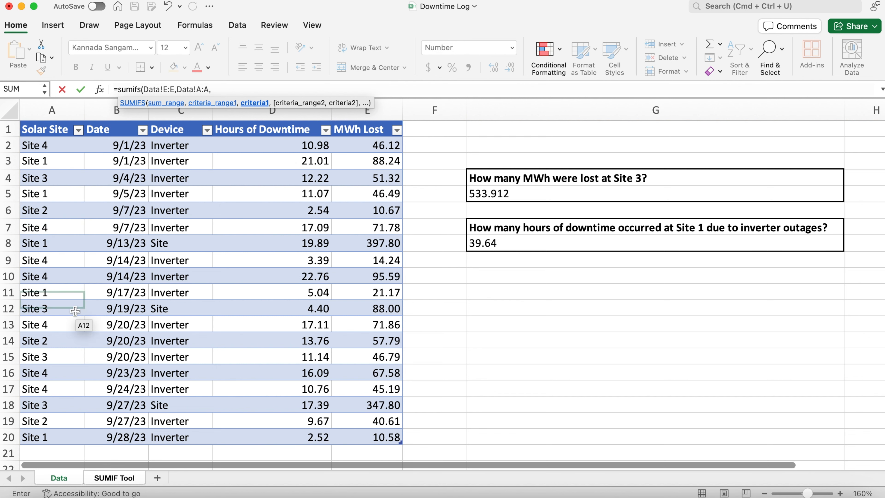
left_click(114, 477)
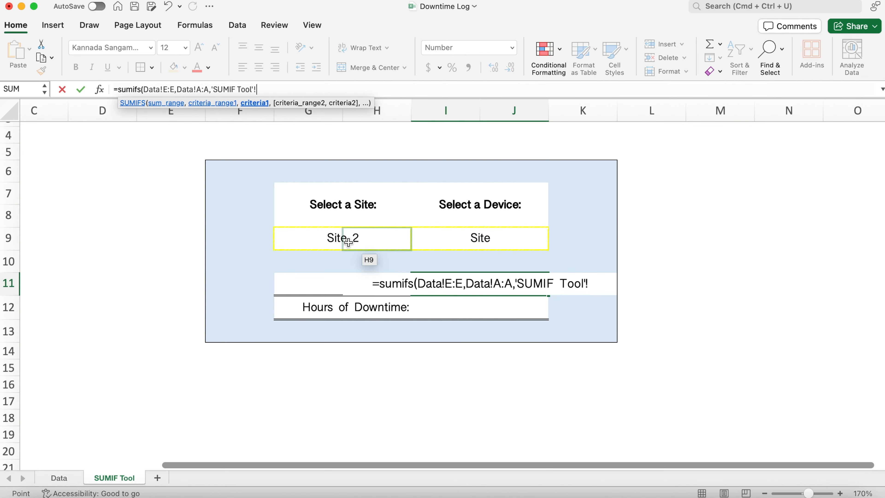
left_click(329, 241)
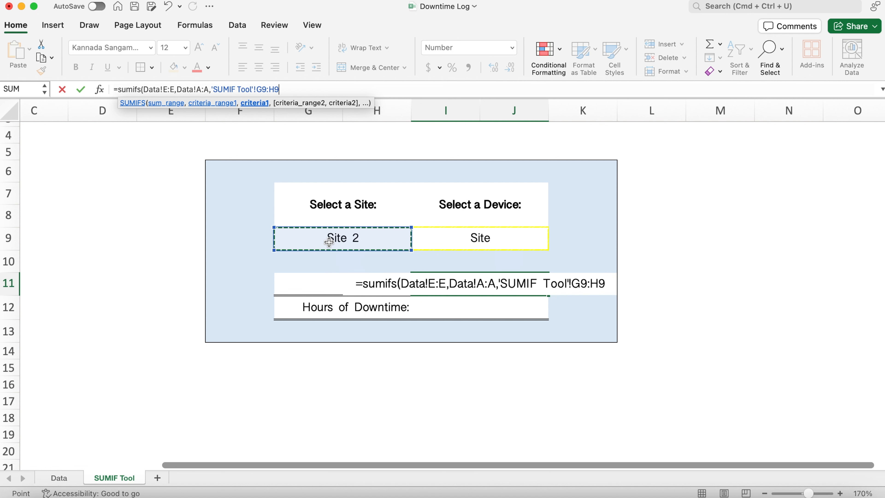
type(",")
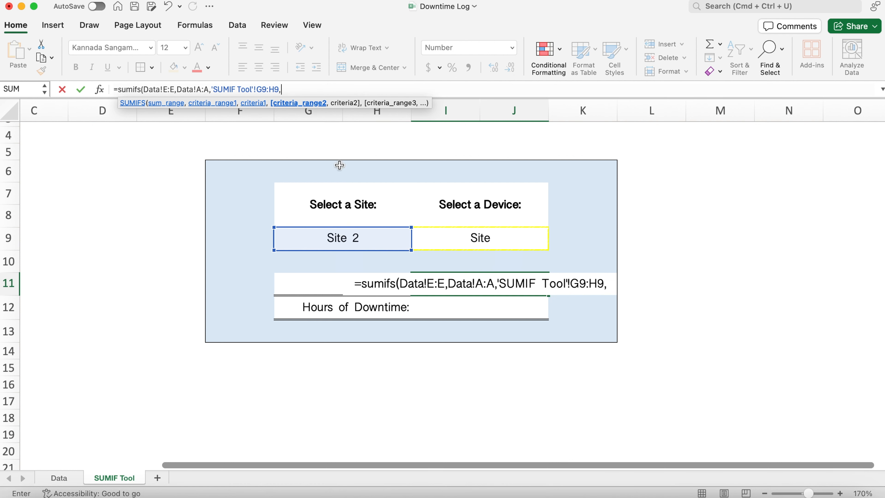
Step: Add Data!C:C matching the device selection cell 'SUMIF Tool'!I9:J9 as the second criterion and enter the SUMIFS formula in I11
left_click(56, 478)
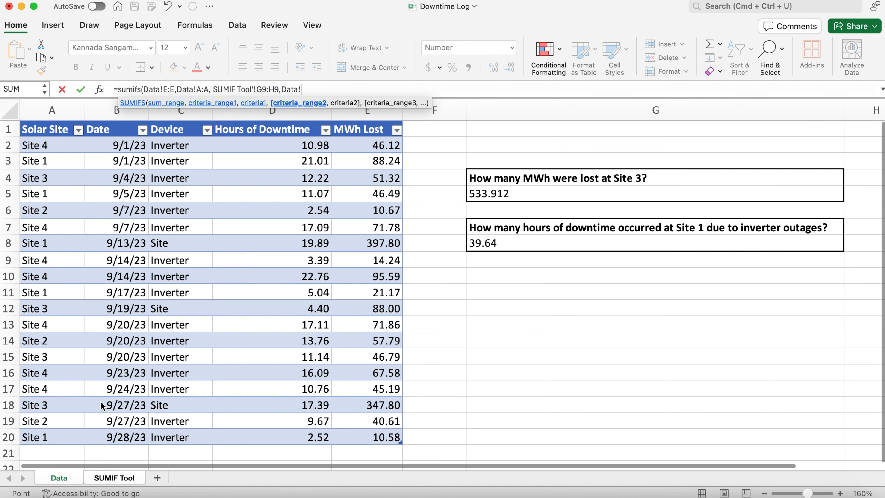
left_click(180, 116)
type(",")
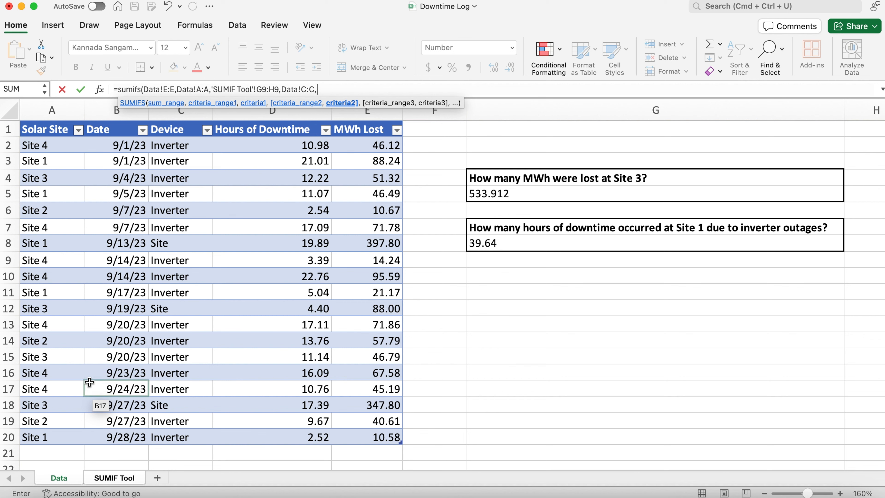
left_click(108, 485)
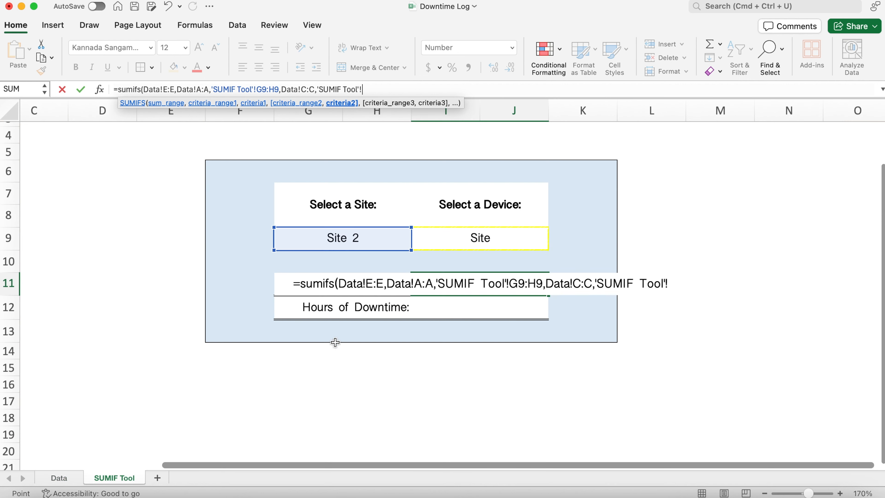
left_click(445, 237)
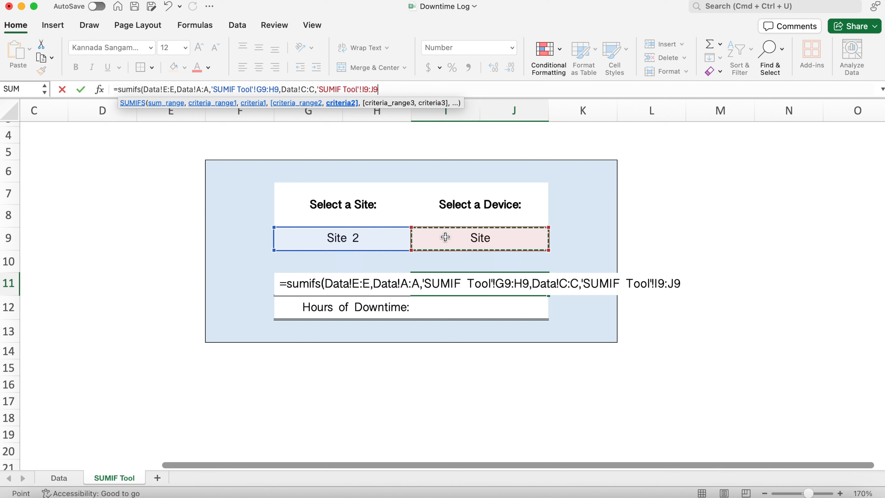
type(")")
key("Return")
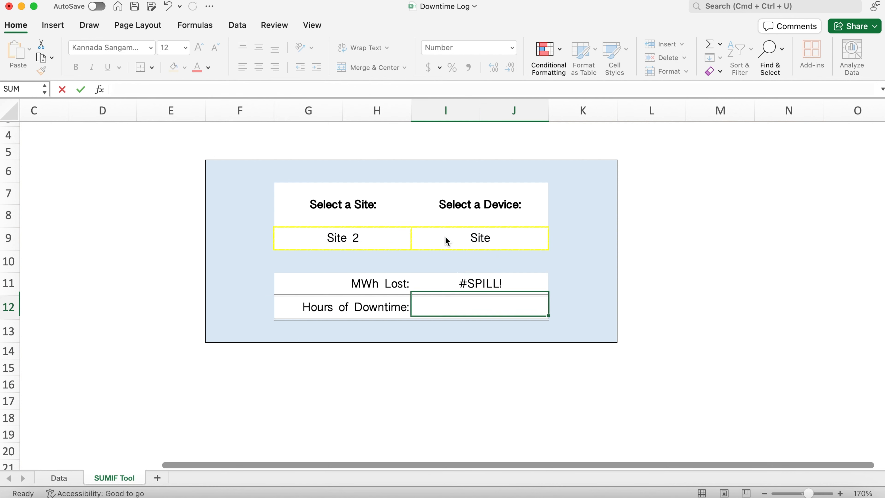
left_click(537, 289)
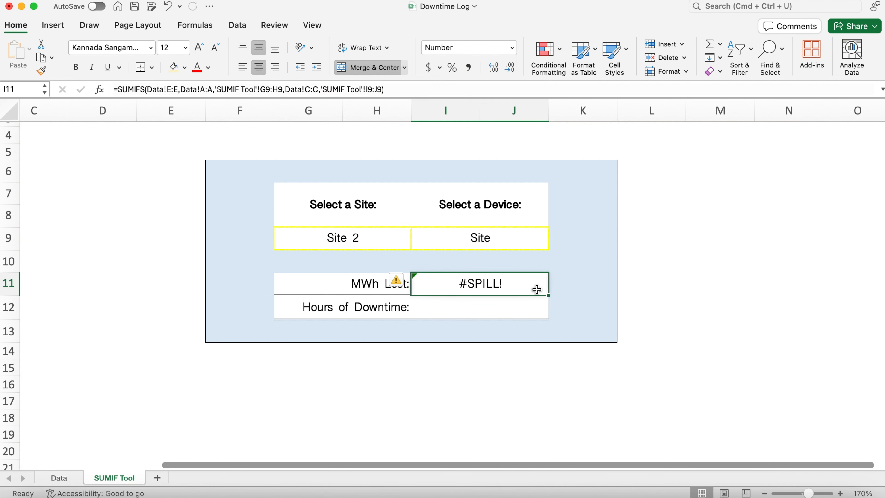
Step: Shorten the criteria references in the I11 SUMIFS formula to the single cells 'SUMIF Tool'!G9 and 'SUMIF Tool'!I9
double_click(456, 285)
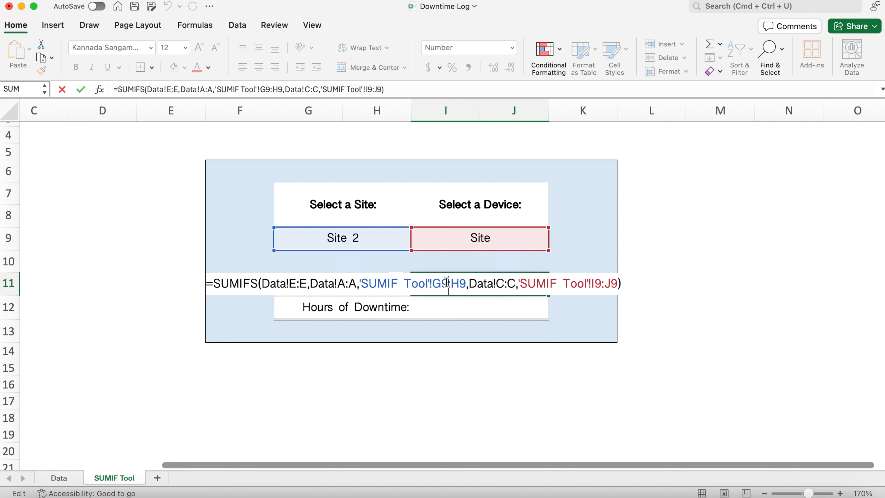
left_click(467, 284)
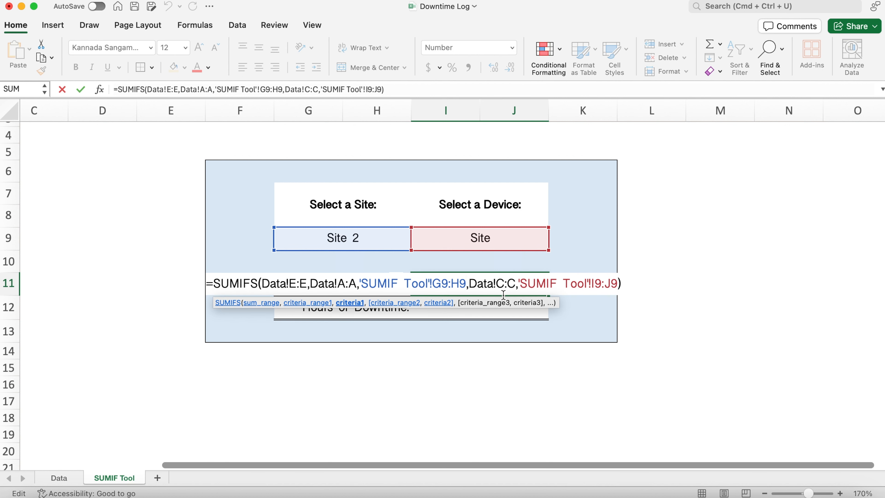
key("BackSpace")
key("BackSpace")
key("BackSpace")
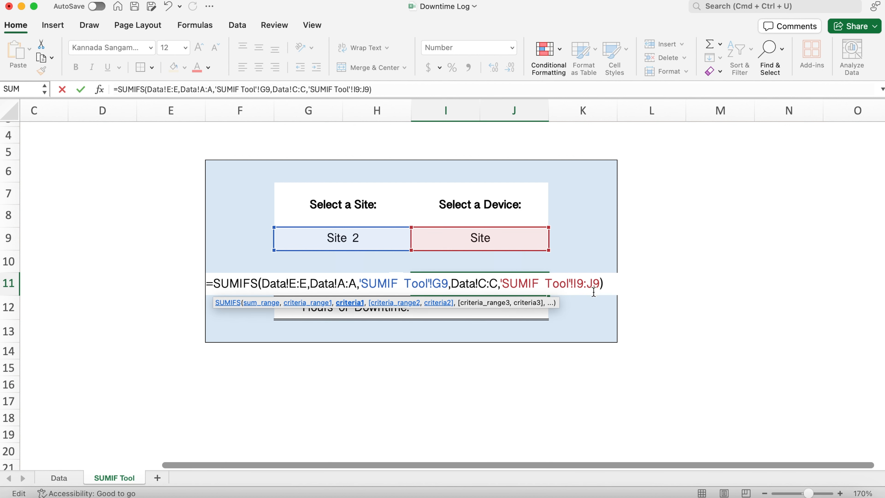
key("Return")
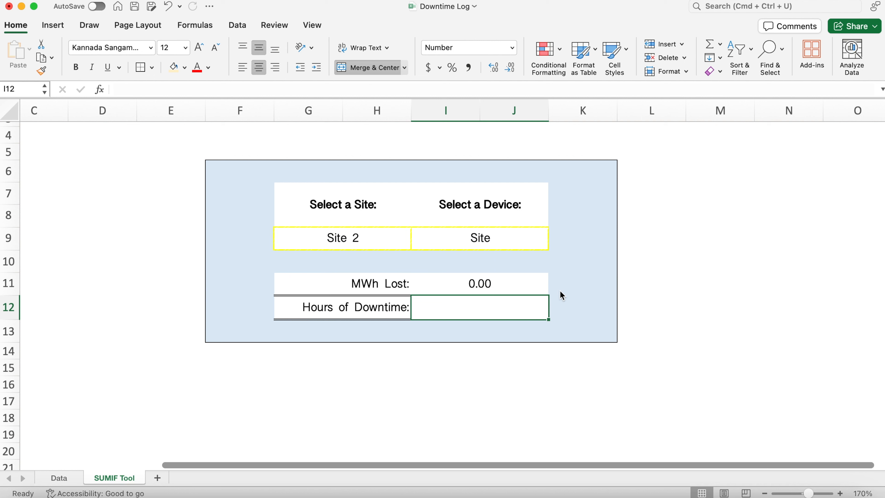
Step: Choose Site 1 in the site selection cell G9
left_click(494, 241)
left_click(406, 241)
left_click(417, 244)
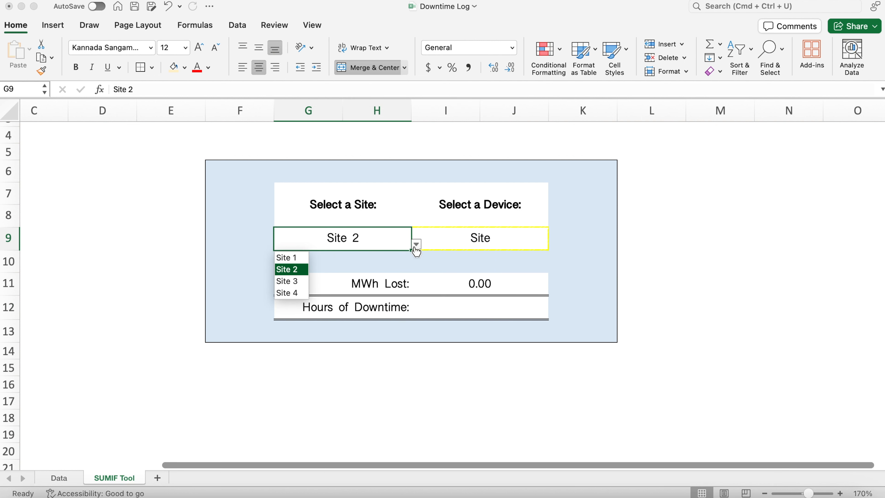
left_click(290, 258)
Step: Try Inverter in the device selection cell I9 and set it to Inverters + Site
left_click(465, 242)
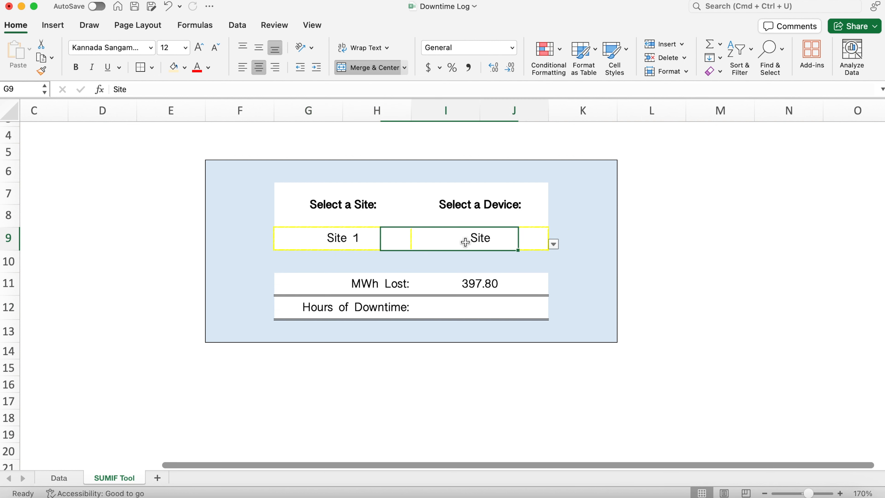
left_click(553, 244)
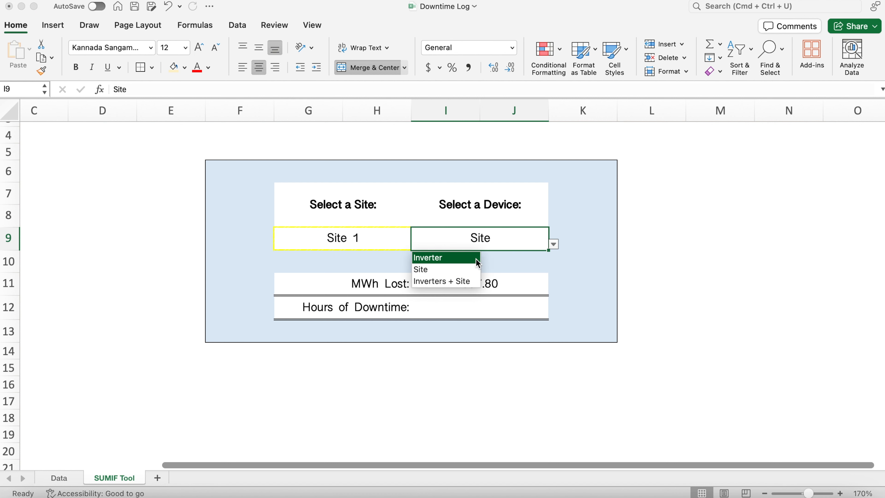
left_click(476, 257)
left_click(554, 245)
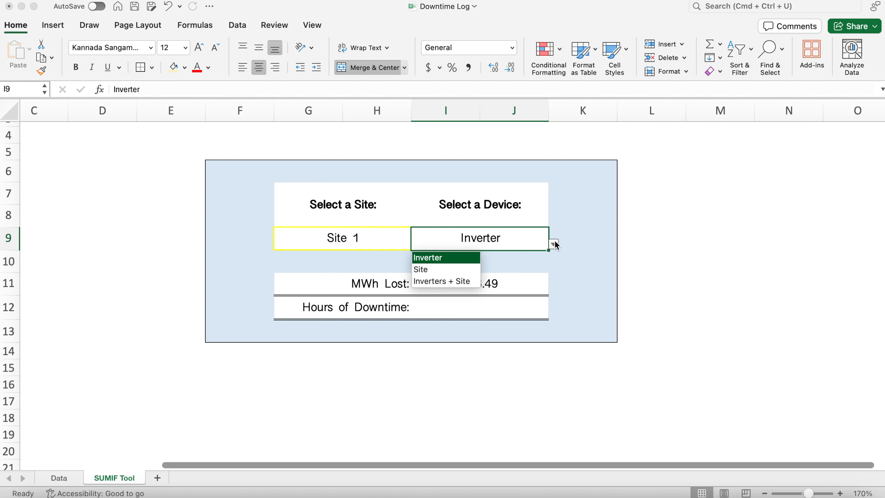
left_click(460, 282)
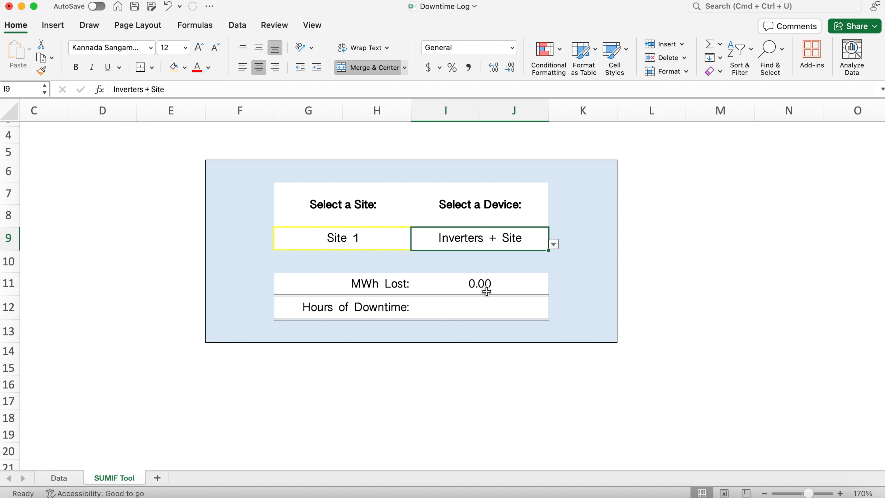
left_click(554, 245)
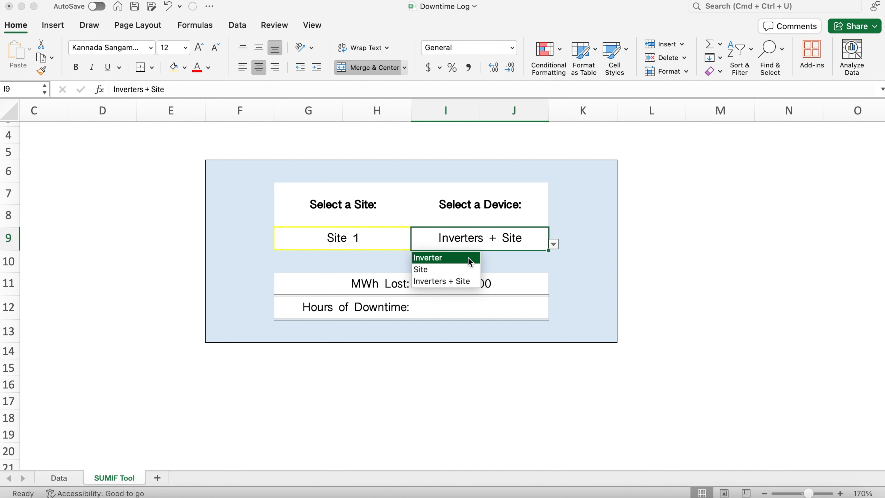
left_click(470, 259)
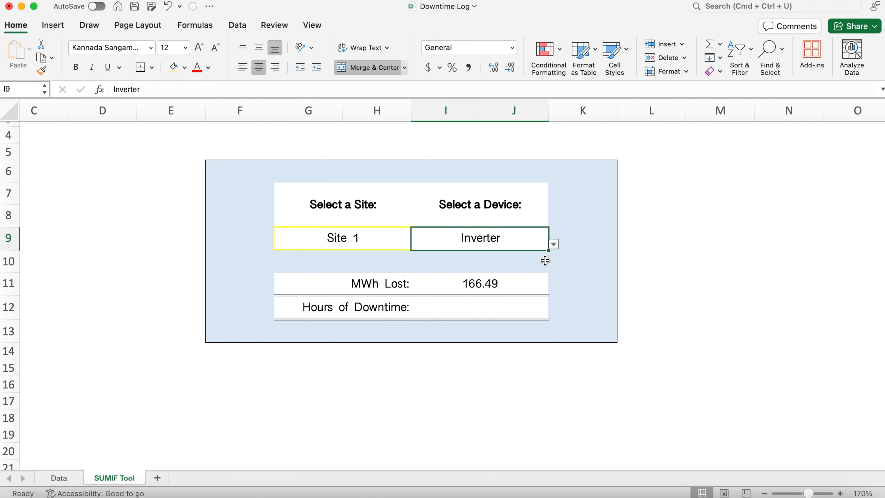
left_click(554, 245)
left_click(477, 282)
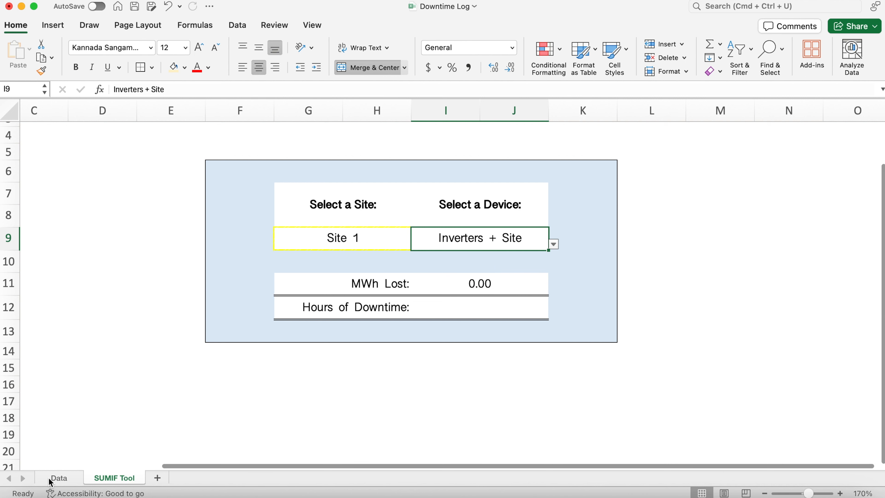
Step: Compare the Device column of the Data sheet with the I11 formula and the device options offered in I9
left_click(59, 478)
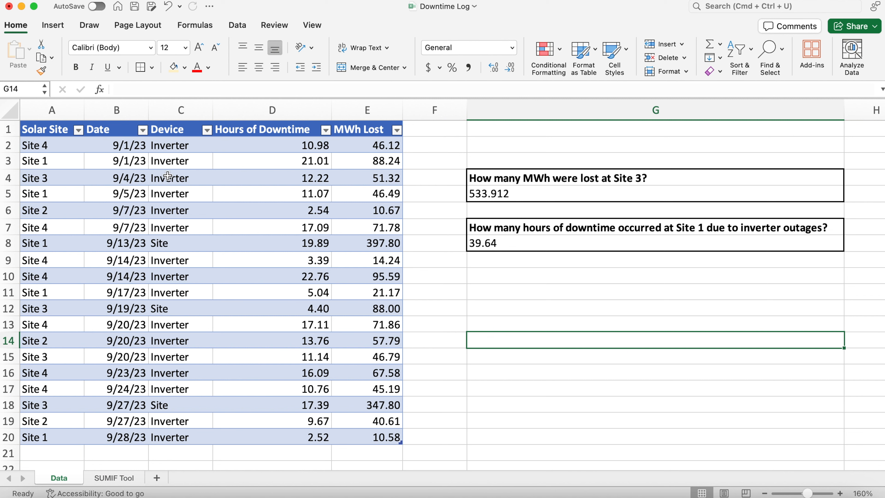
left_click(121, 481)
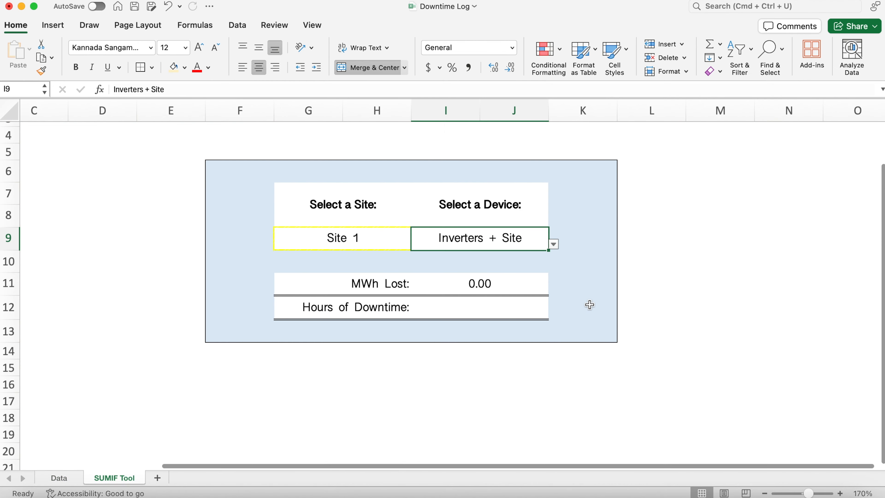
left_click(505, 294)
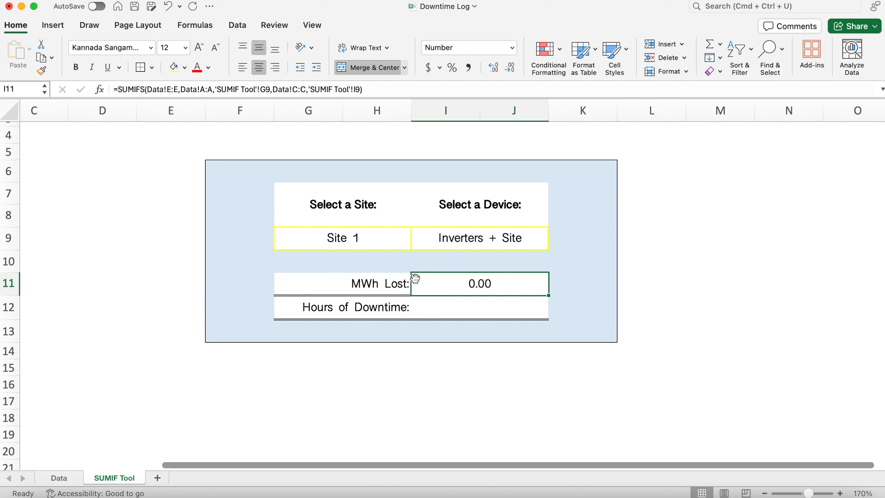
left_click(465, 239)
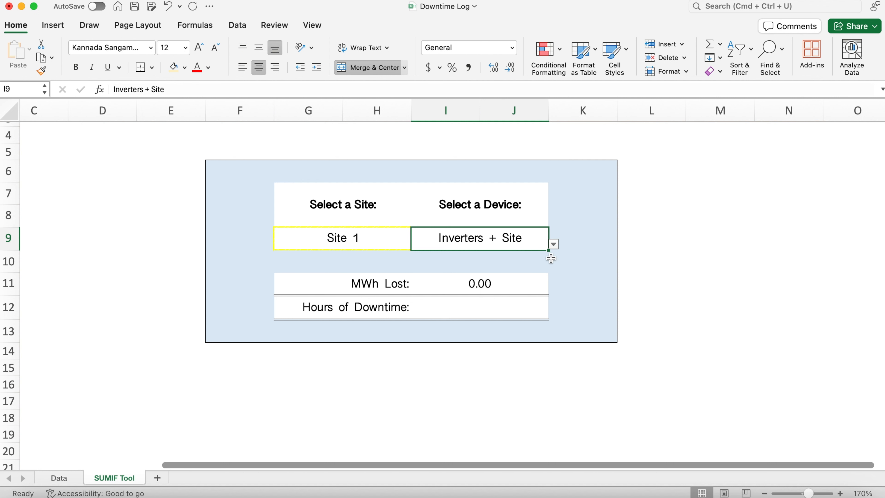
left_click(553, 245)
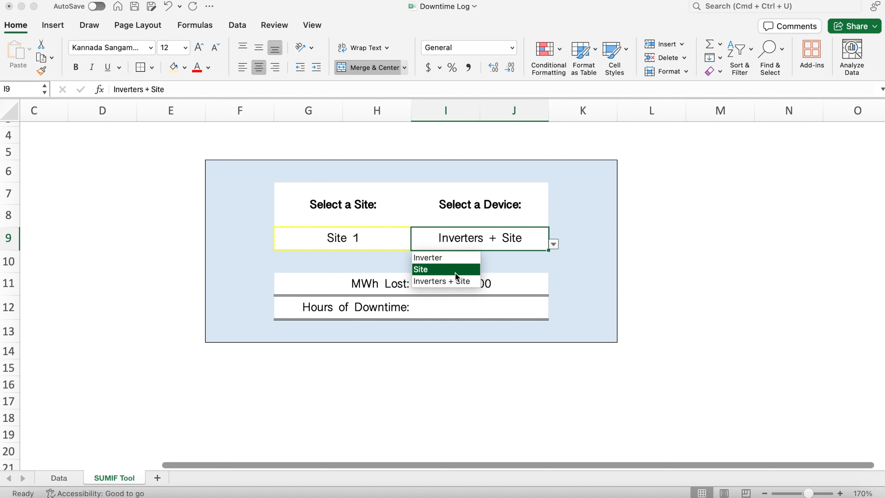
left_click(500, 242)
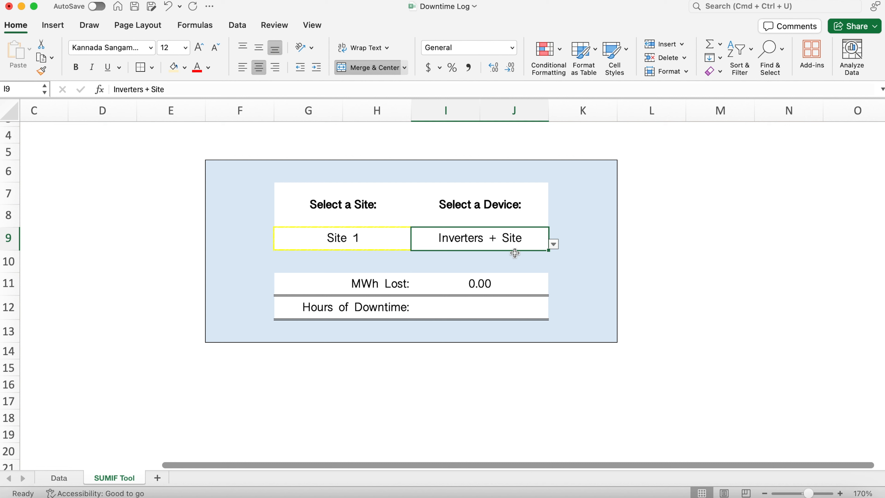
Step: Insert an IF before the SUMIFS in I11 with the logical test I9="Inverters + Site"
left_click(480, 283)
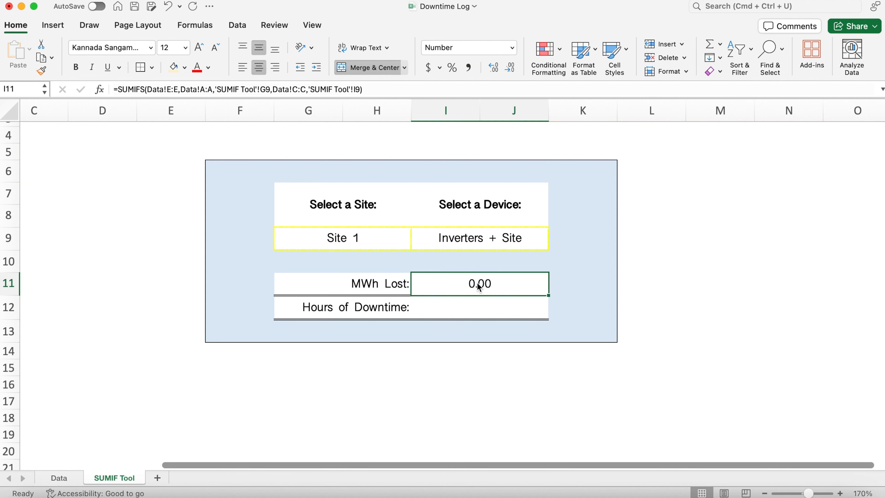
double_click(477, 283)
key("Left")
key("Left")
key("Left")
key("Left")
key("Left")
key("Left")
key("Left")
key("Left")
key("Left")
key("Left")
key("Left")
key("Left")
key("Left")
key("Left")
key("Left")
key("Left")
key("Left")
key("Left")
key("Left")
key("Left")
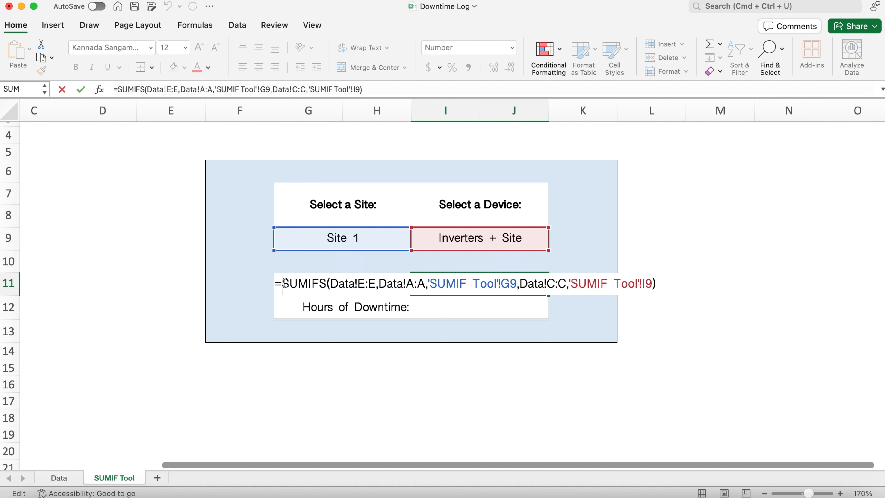
type("if(")
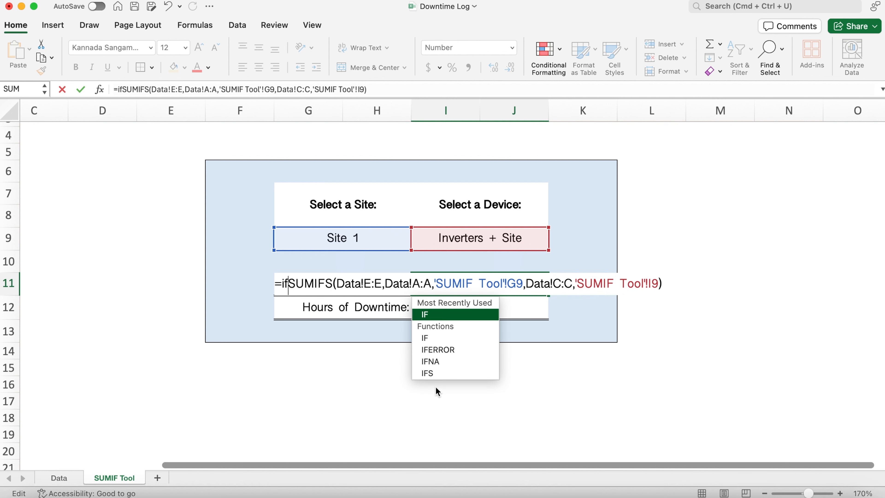
left_click(473, 243)
type("=\"Inverters ")
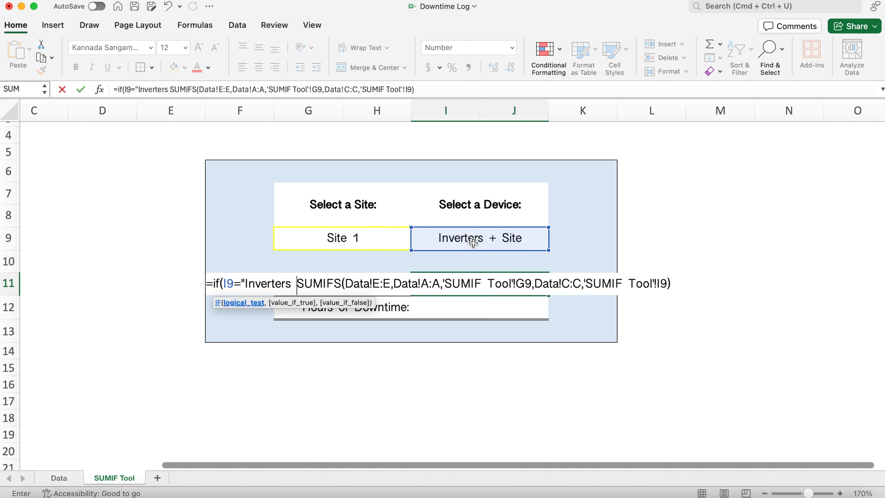
type("+ Site\",")
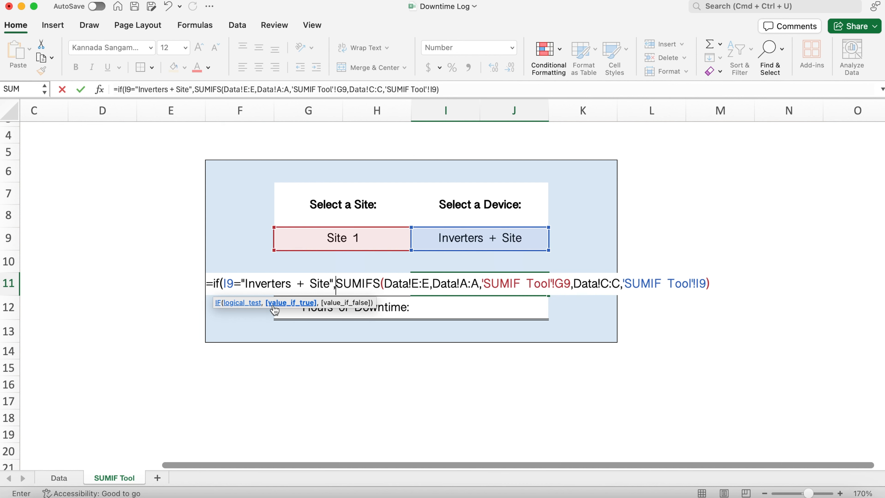
Step: Begin a nested SUMIF as the IF's value if true, with Data!A:A as its range
type("sumif")
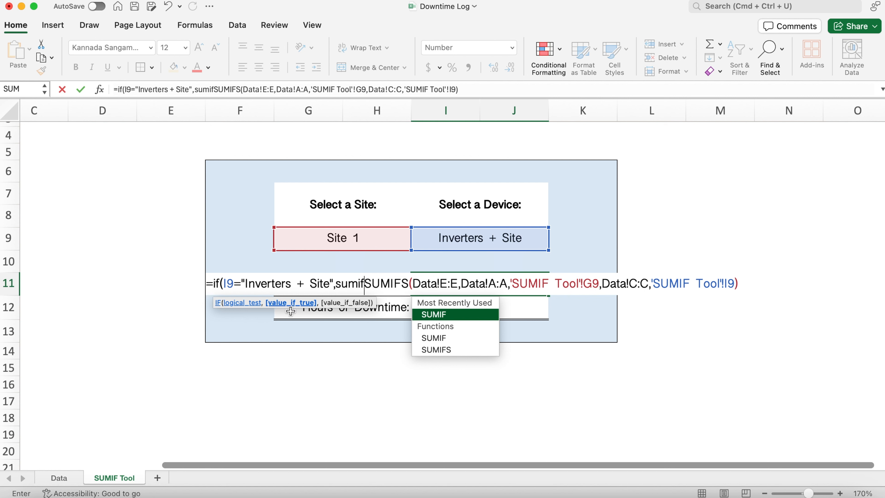
type("(")
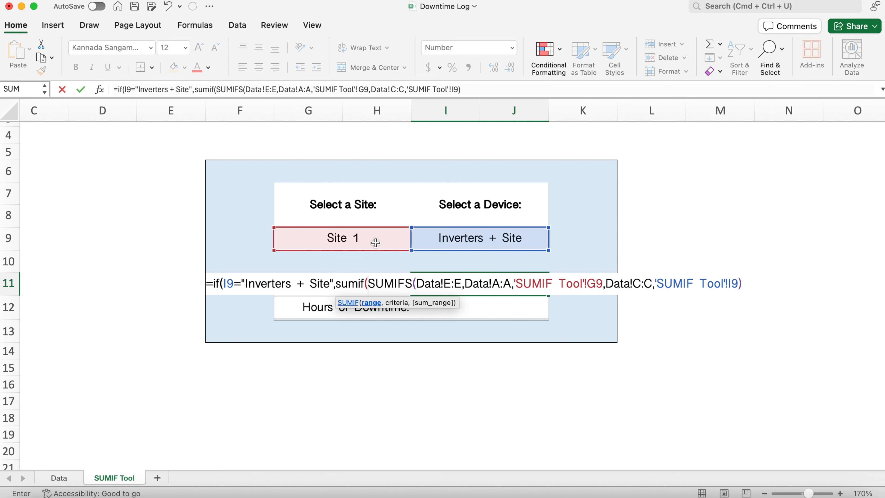
left_click(57, 480)
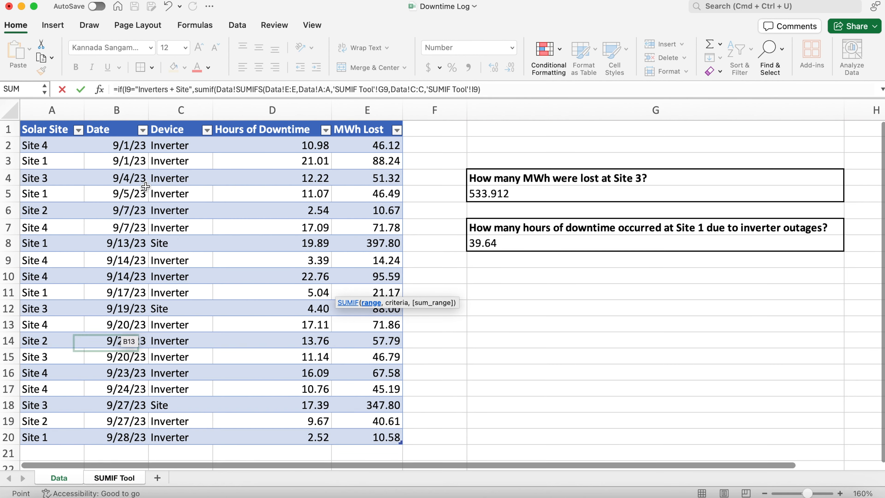
left_click(57, 111)
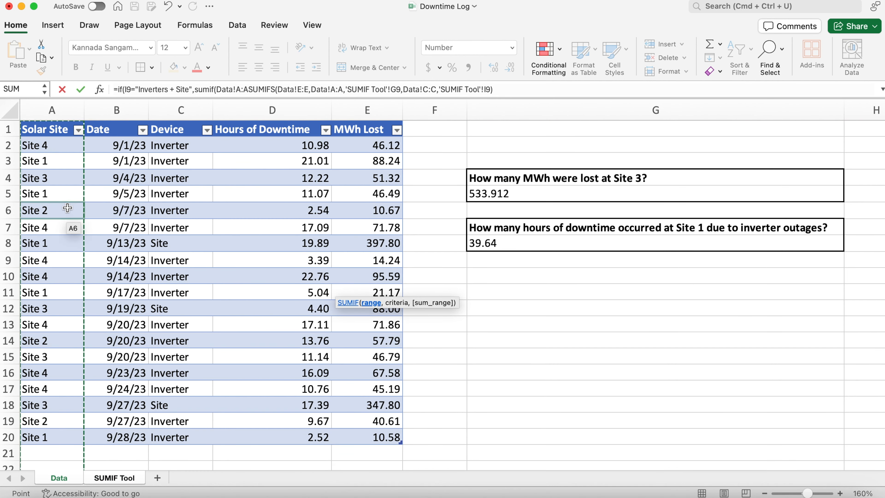
type(",")
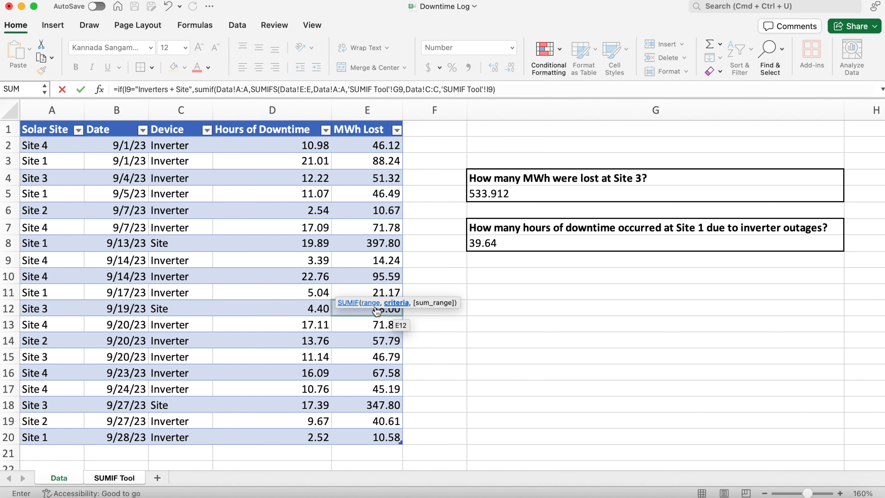
Step: Complete the nested SUMIF with 'SUMIF Tool'!G9 as the criterion and Data!E:E as the sum range
left_click(101, 478)
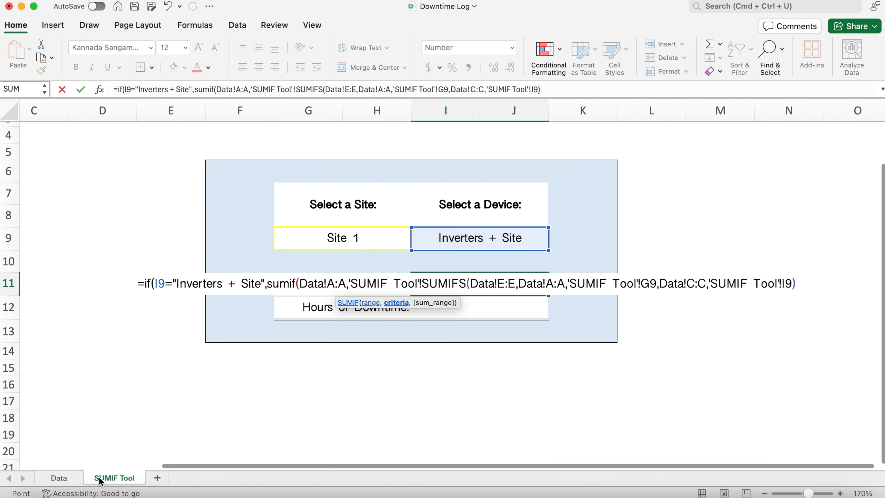
left_click(320, 236)
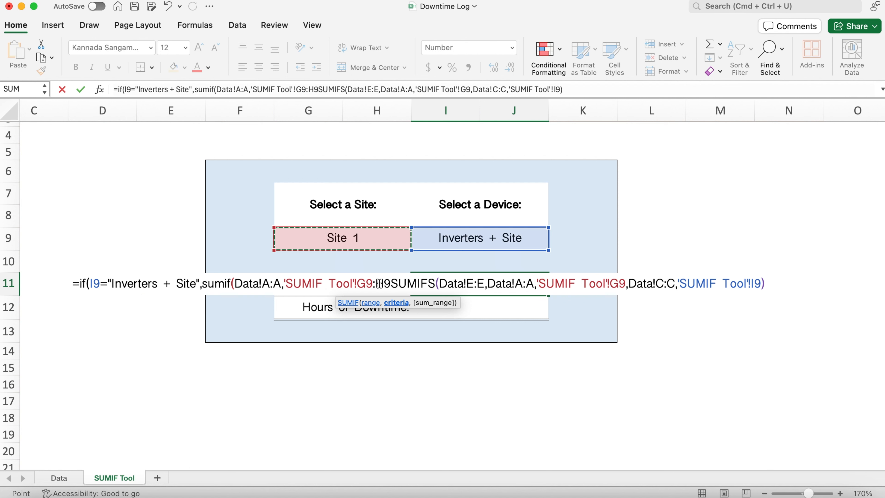
left_click(391, 284)
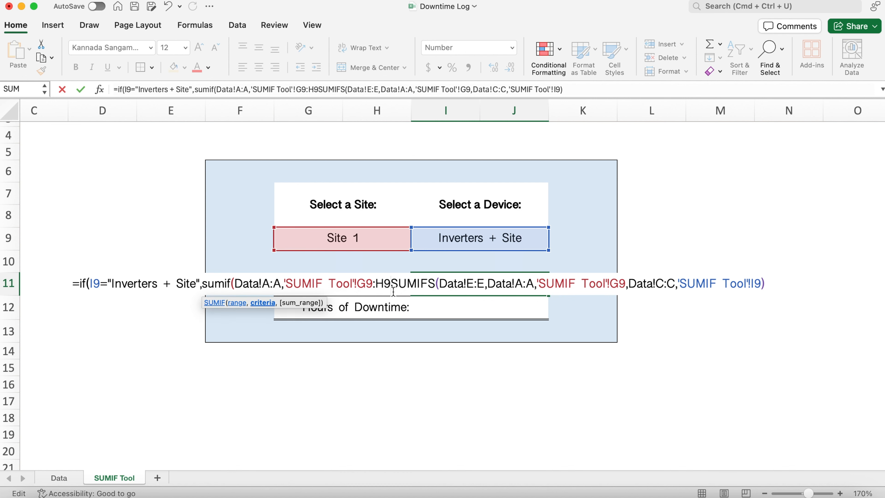
key("BackSpace")
key("BackSpace")
key("BackSpace")
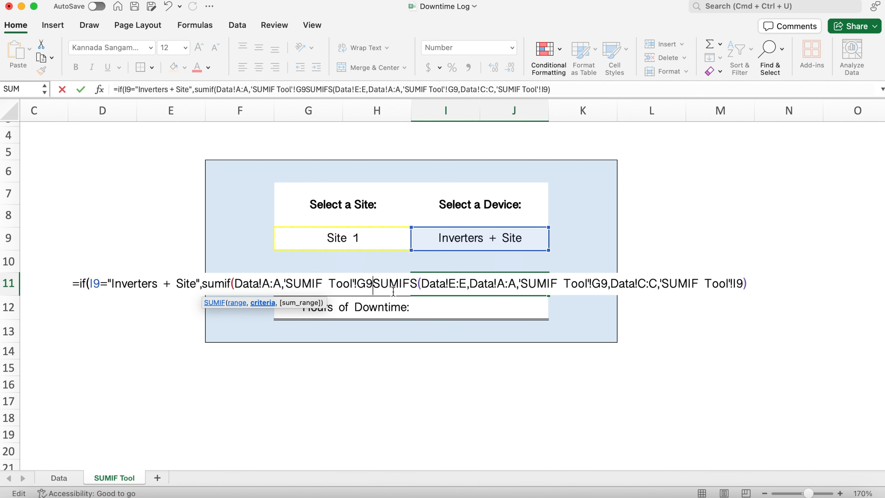
type(",")
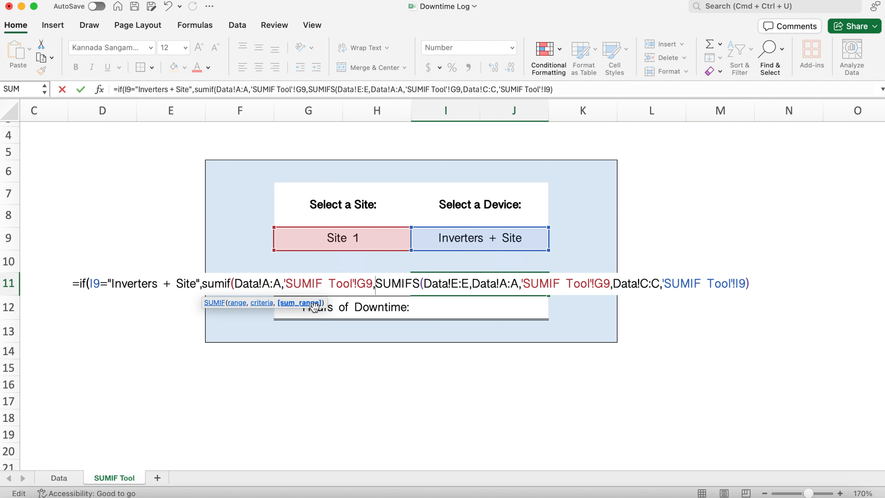
left_click(65, 474)
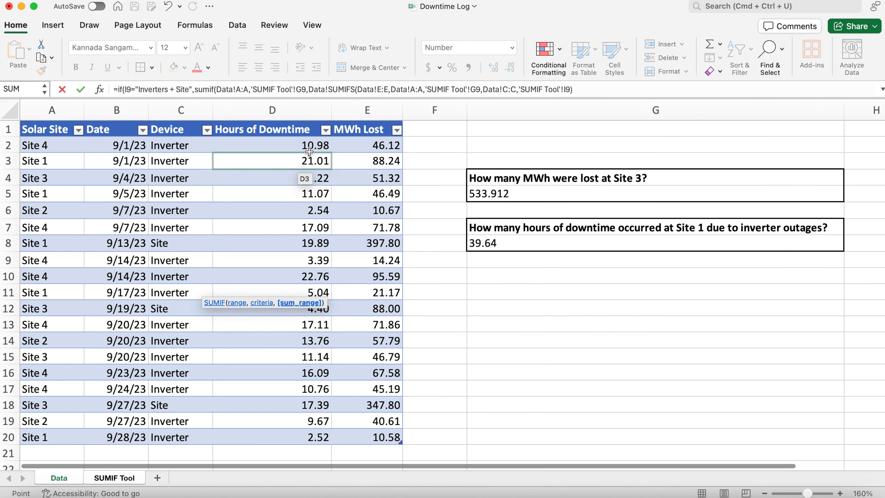
type("E:E)")
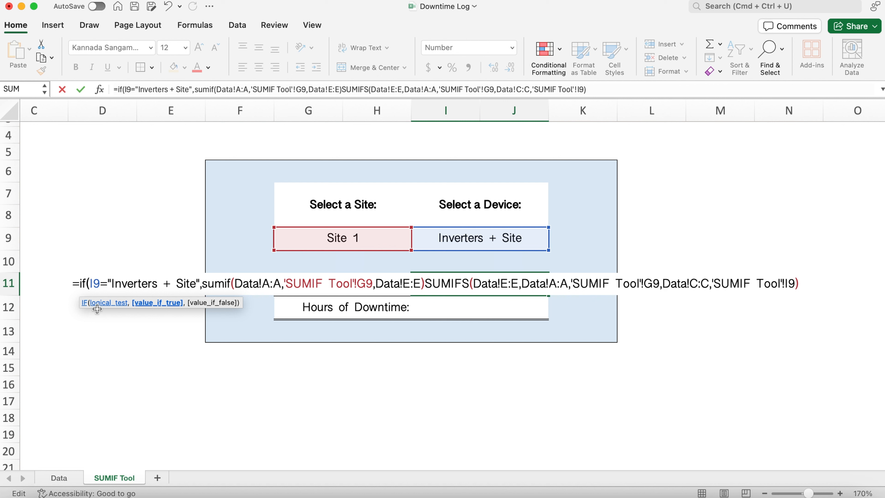
Step: Make the existing SUMIFS the IF's value if false in I11 and enter the completed formula
left_click(83, 285)
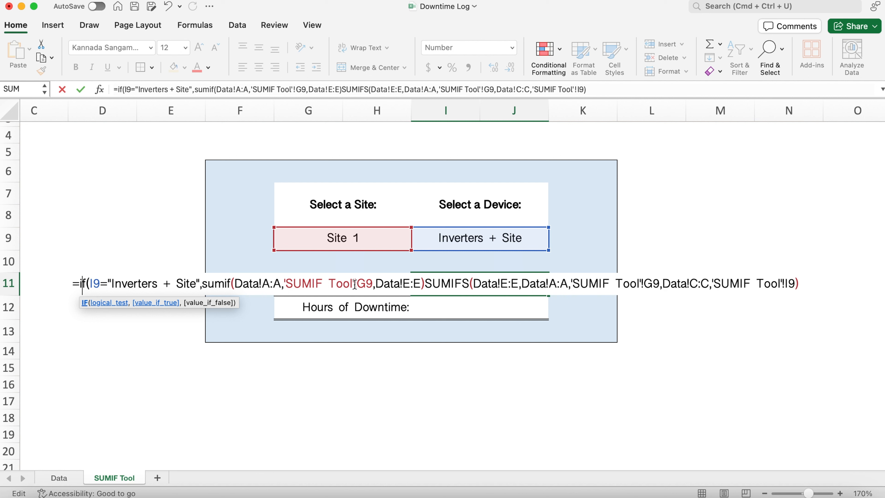
left_click(425, 283)
type(",")
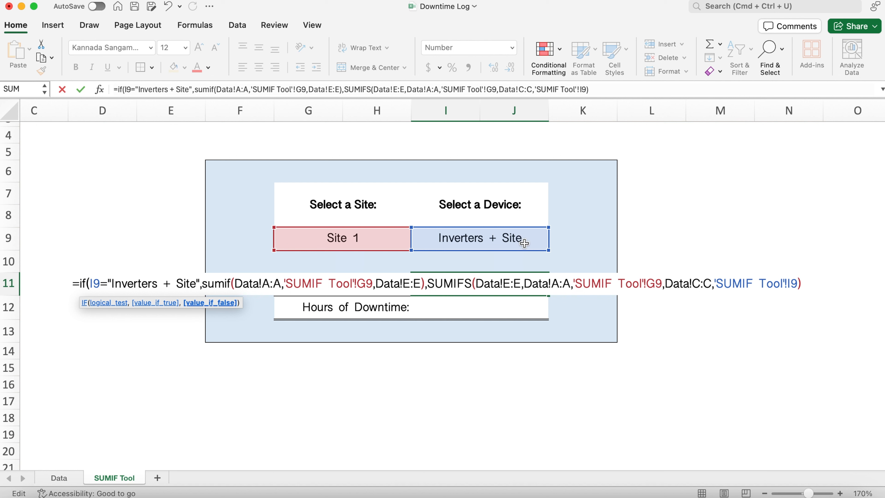
left_click_drag(428, 280, 774, 293)
left_click(802, 289)
key("Return")
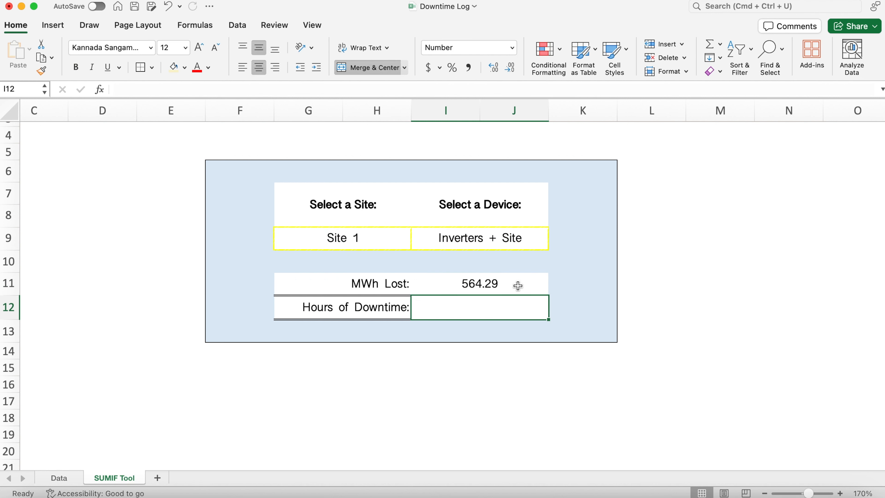
Step: Set the device selection in I9 to Site to test the MWh Lost formula
left_click(512, 229)
left_click(553, 244)
left_click(472, 265)
left_click(554, 244)
left_click(470, 269)
Step: Set the site selection in G9 to Site 3 and the device selection in I9 to Inverter
left_click(389, 241)
left_click(417, 244)
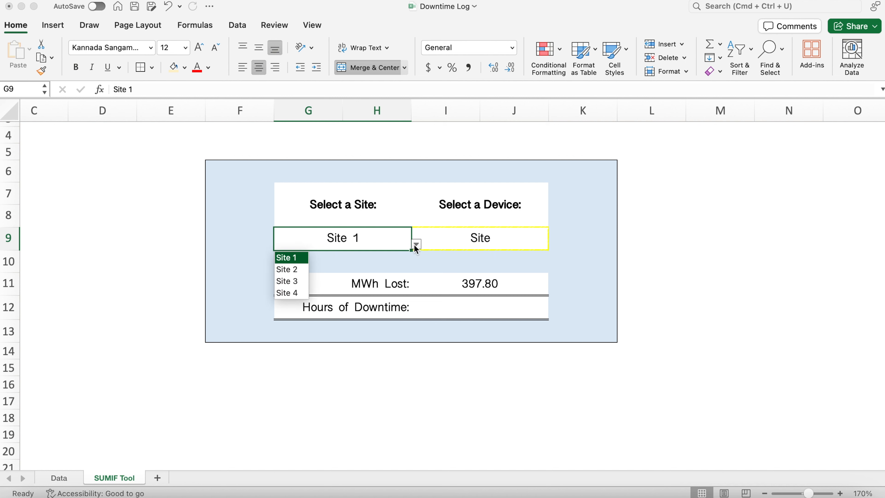
left_click(304, 282)
left_click(504, 254)
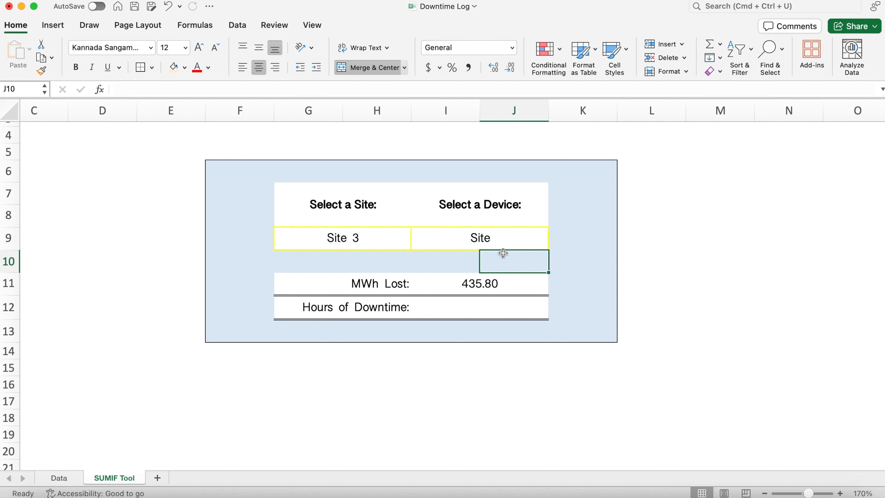
left_click(504, 236)
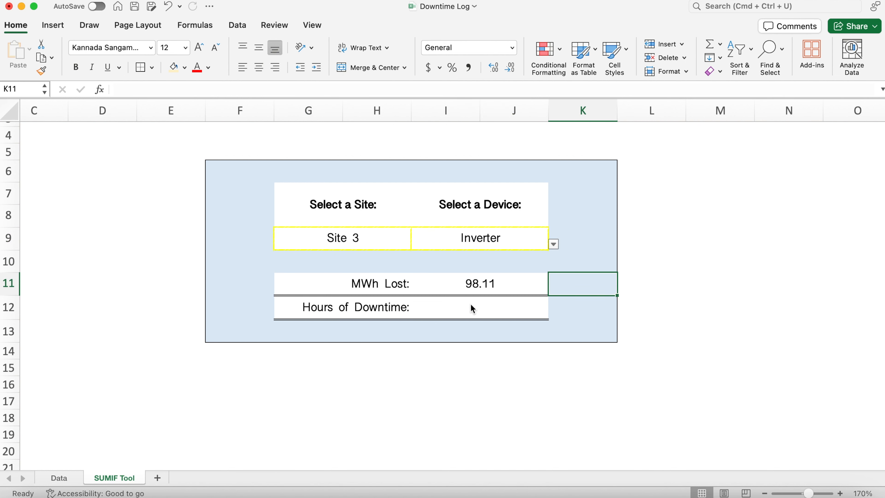
Step: Begin the Hours of Downtime formula in I12 with an IF whose logical test is I9="Inverter + Site"
left_click(471, 308)
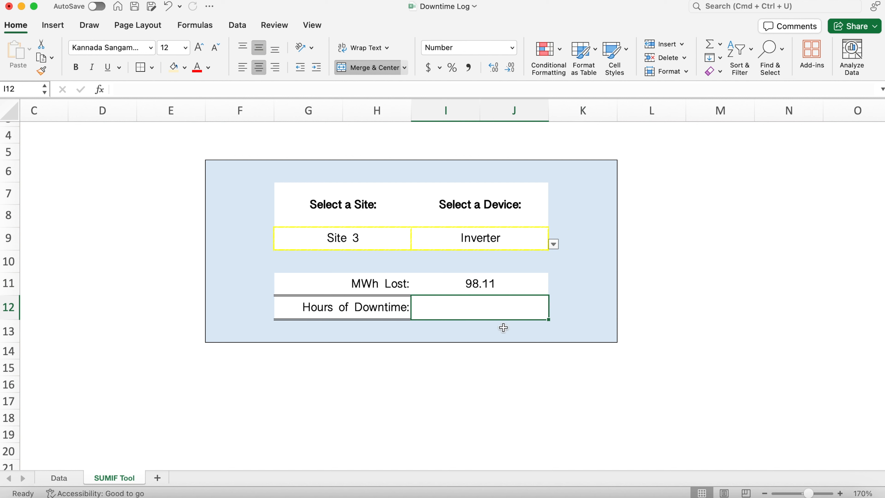
left_click(504, 286)
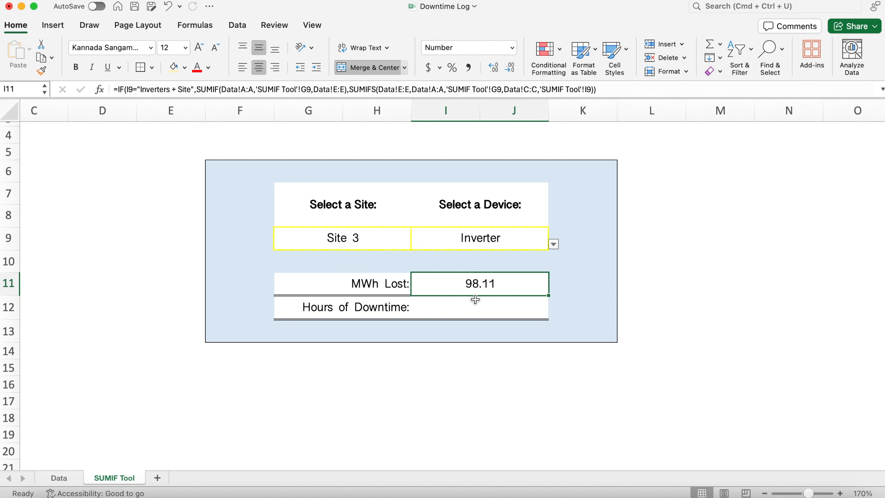
left_click(490, 310)
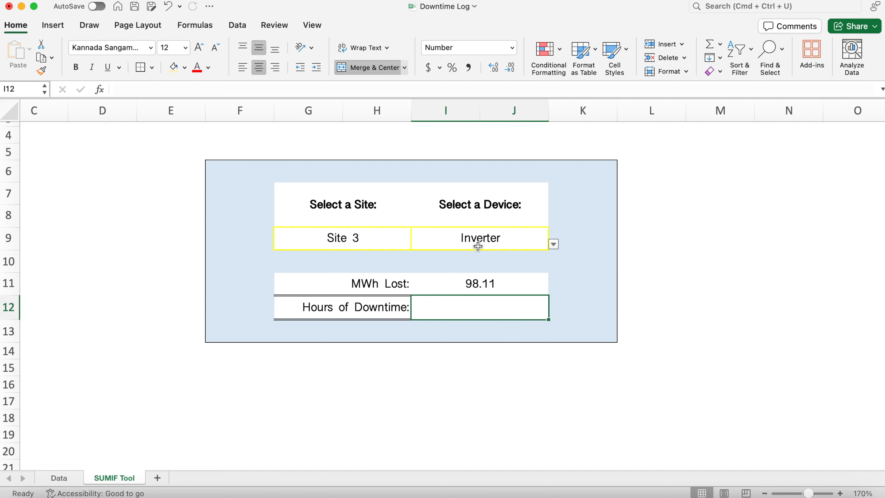
type("=if(")
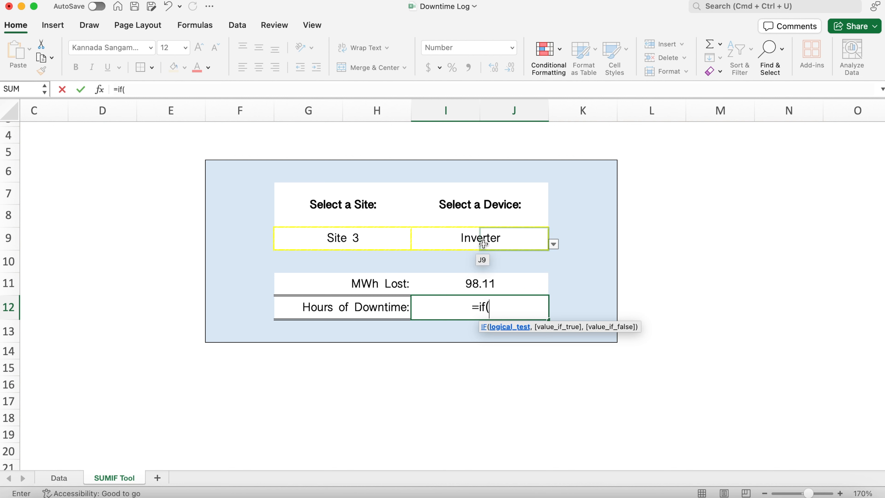
left_click(468, 242)
type("=")
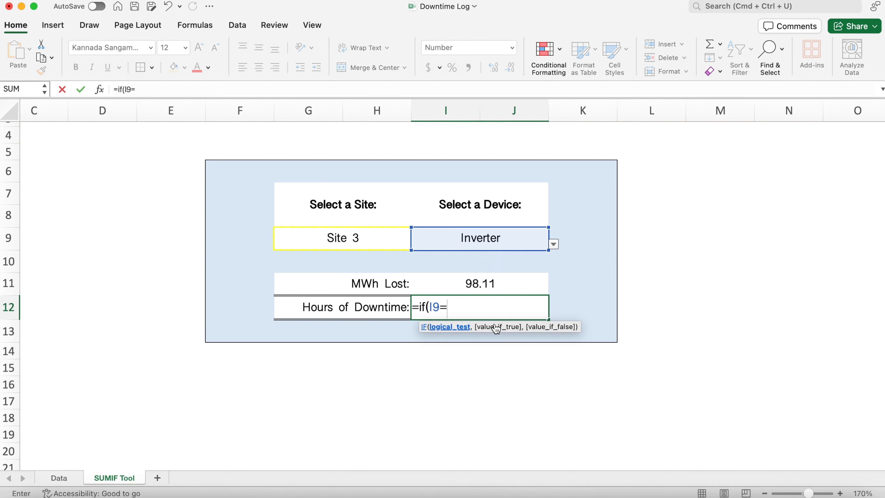
type("\"Inverter + Site")
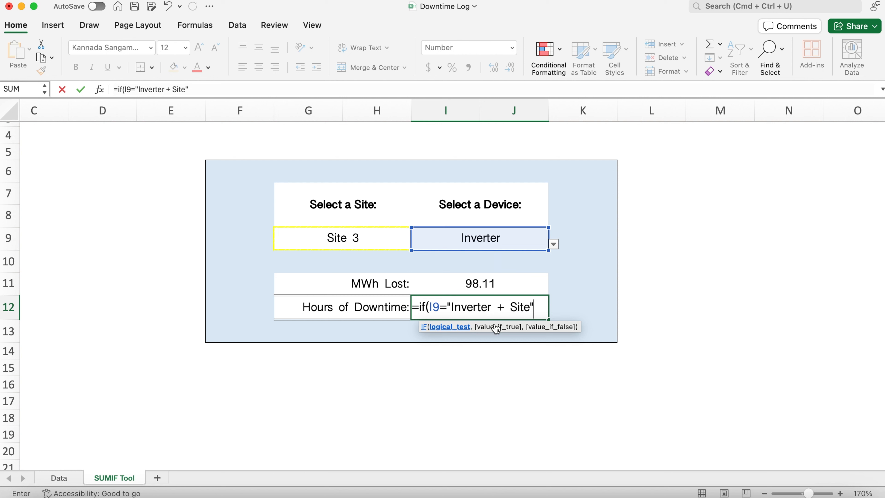
type("\",")
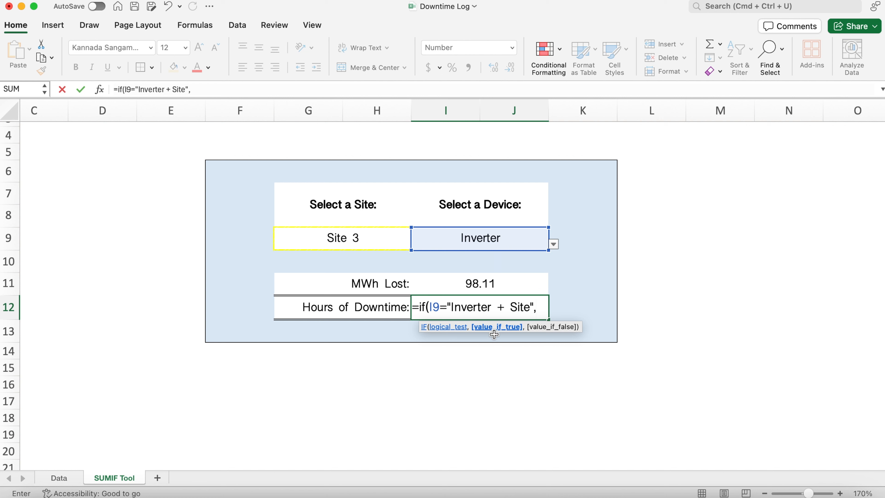
Step: Begin a nested SUMIF as the I12 formula's value if true, with Data!A:A as its range
type("sumif")
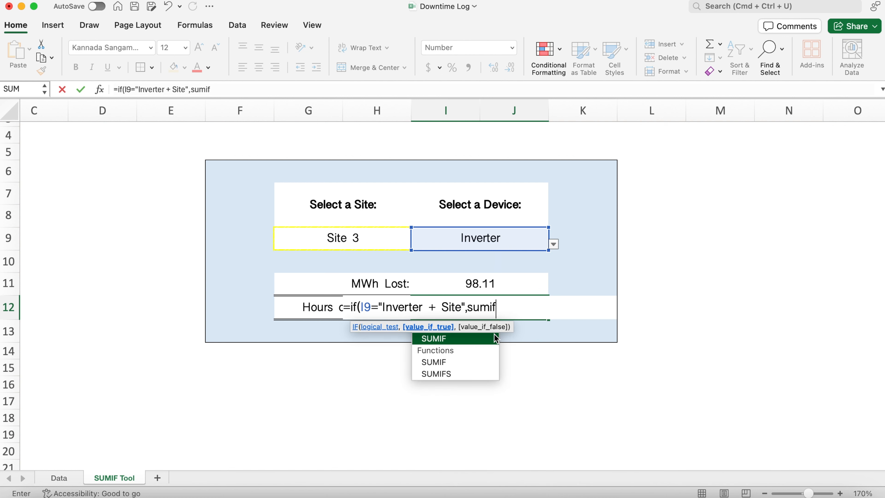
type("(Data!")
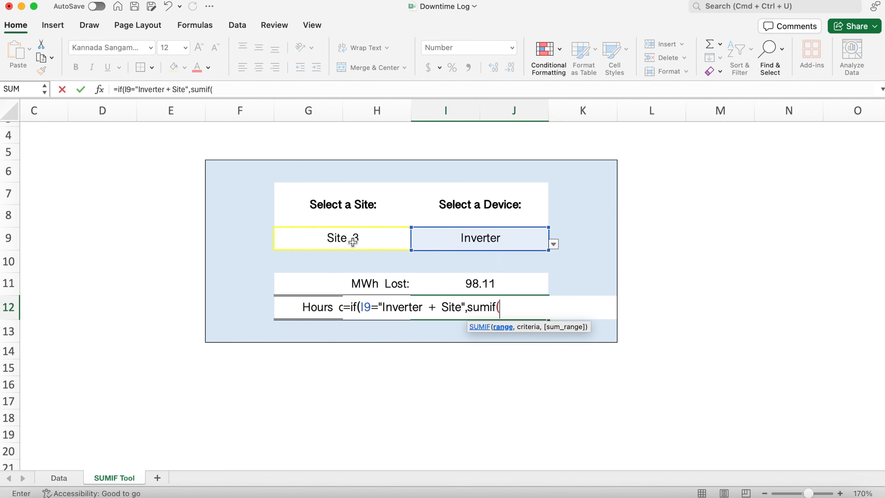
left_click(57, 478)
left_click(53, 110)
type(",")
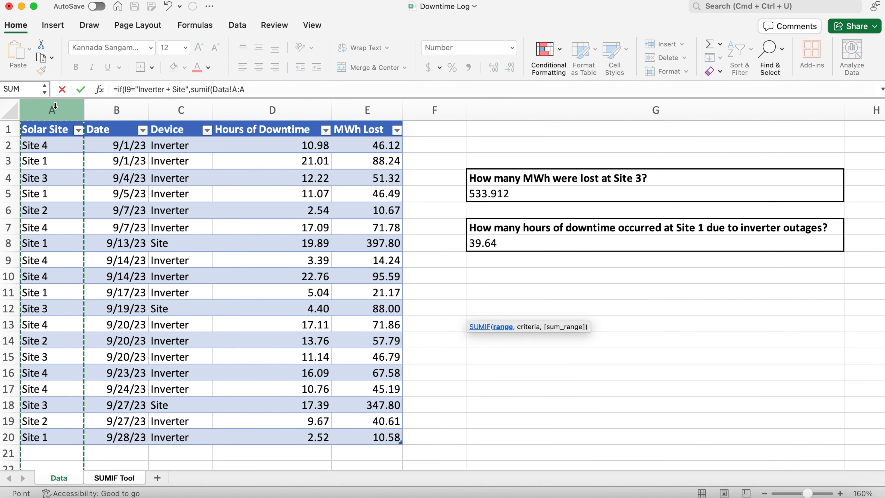
Step: Complete the nested SUMIF in I12 with 'SUMIF Tool'!G9 as the criterion and Data!D:D as the sum range
left_click(115, 478)
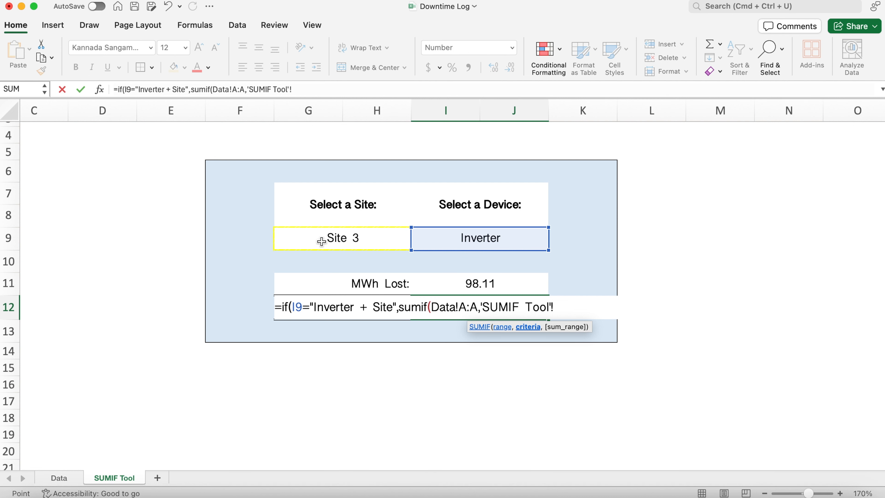
left_click(311, 240)
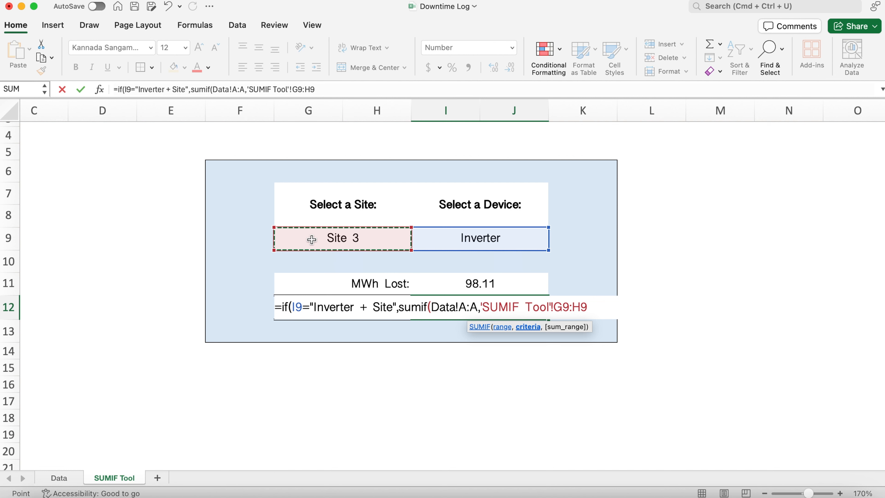
left_click(587, 306)
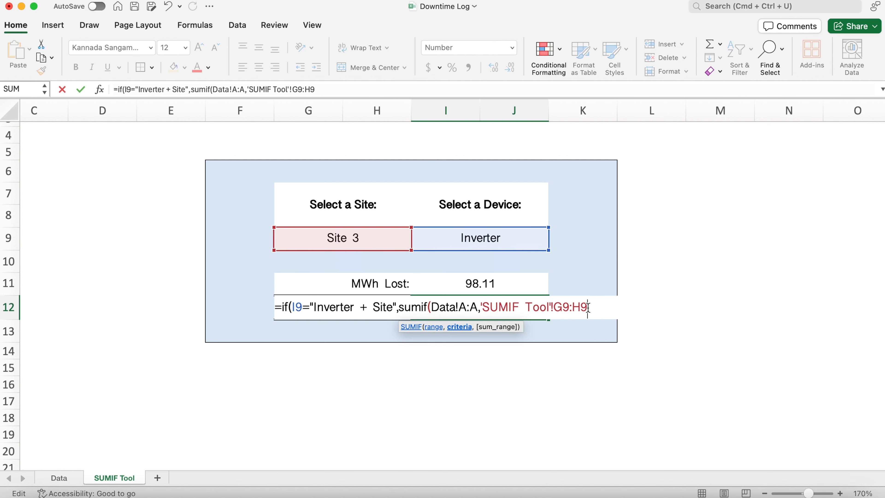
key("BackSpace")
key("BackSpace")
type(",")
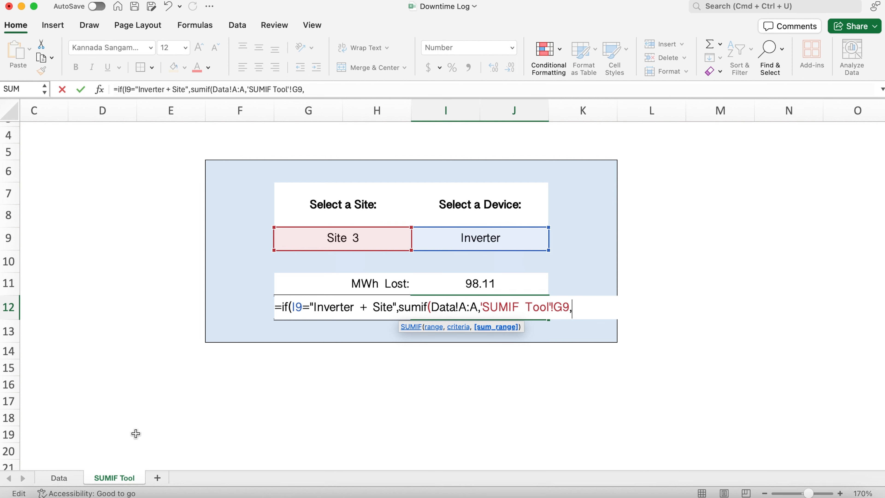
left_click(67, 478)
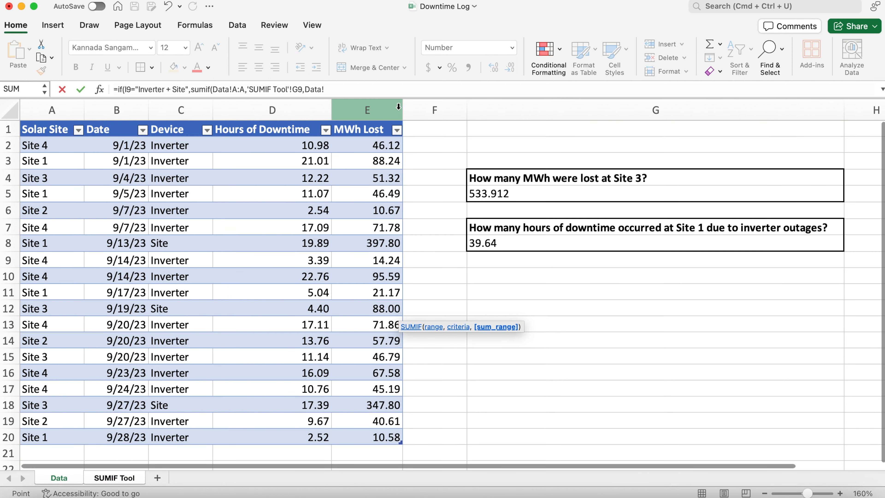
left_click(291, 114)
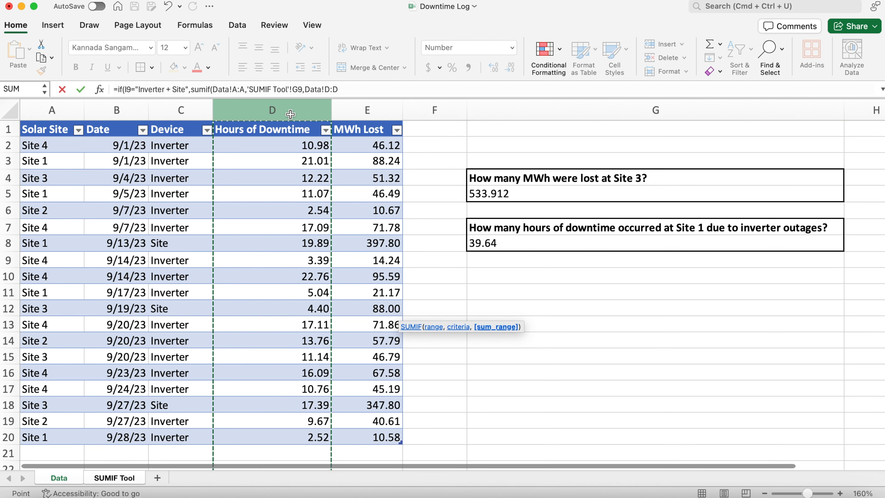
type(")")
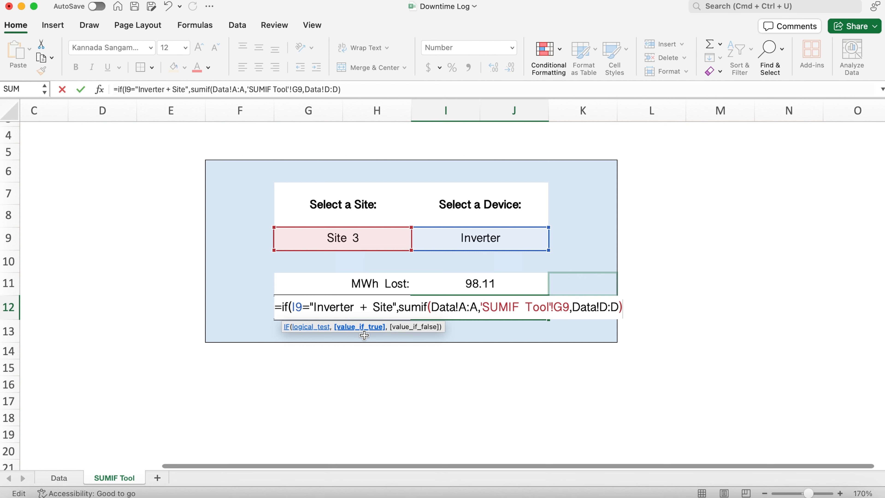
Step: Begin a SUMIFS as the IF's value if false in I12, with sum range Data!D:D and first criteria range Data!A:A
type(",")
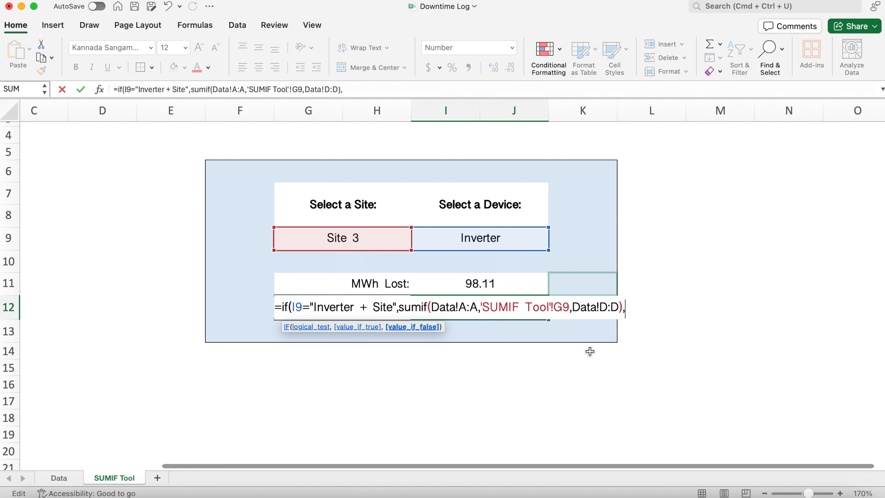
type("sumif")
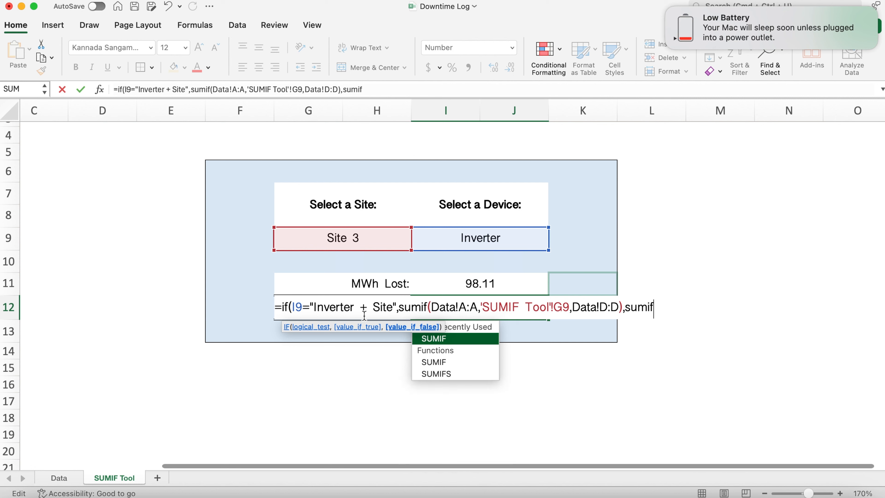
type("s(")
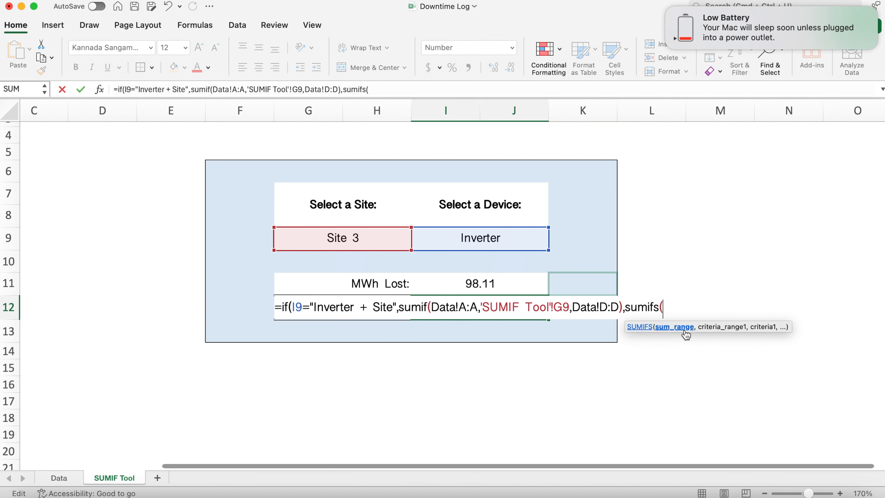
left_click(58, 481)
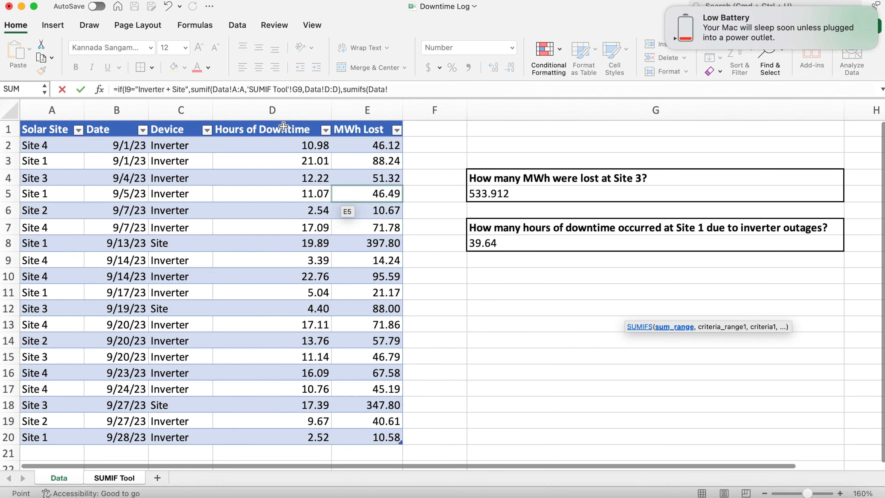
left_click(274, 111)
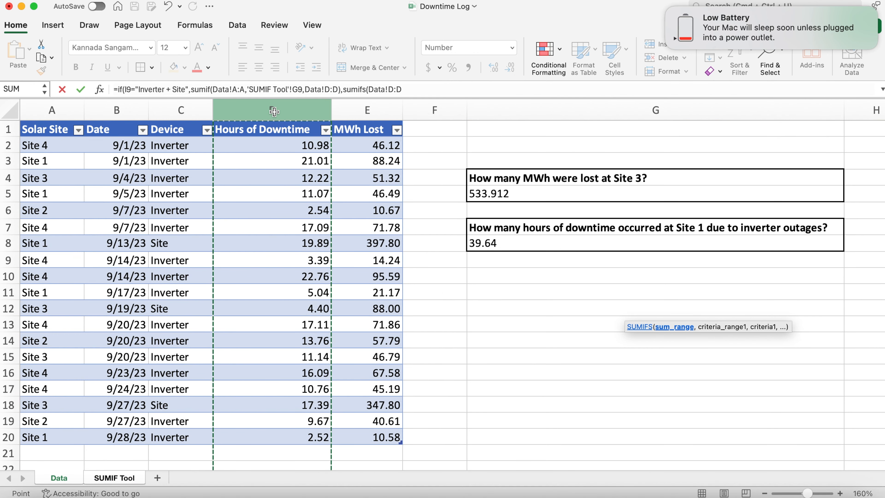
type(",")
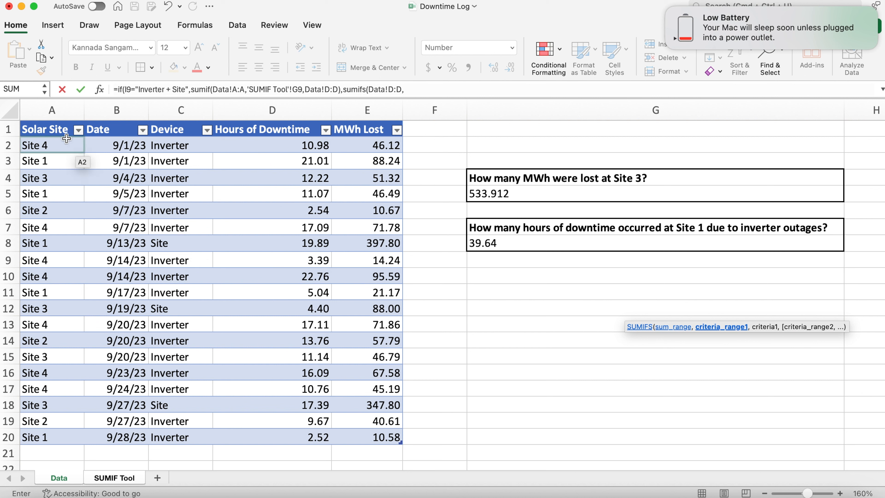
left_click(47, 102)
type(",")
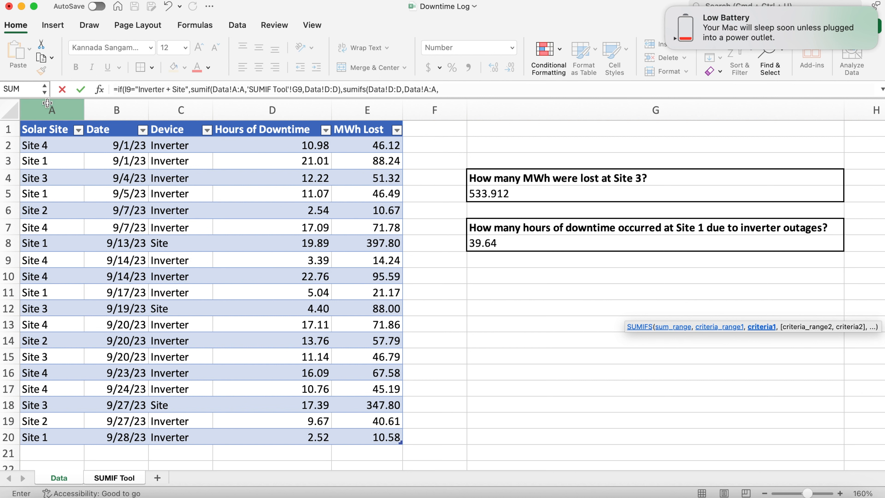
Step: Set the first criterion of the SUMIFS in the I12 formula to 'SUMIF Tool'!G9, trimming the merged-cell range reference
left_click(109, 478)
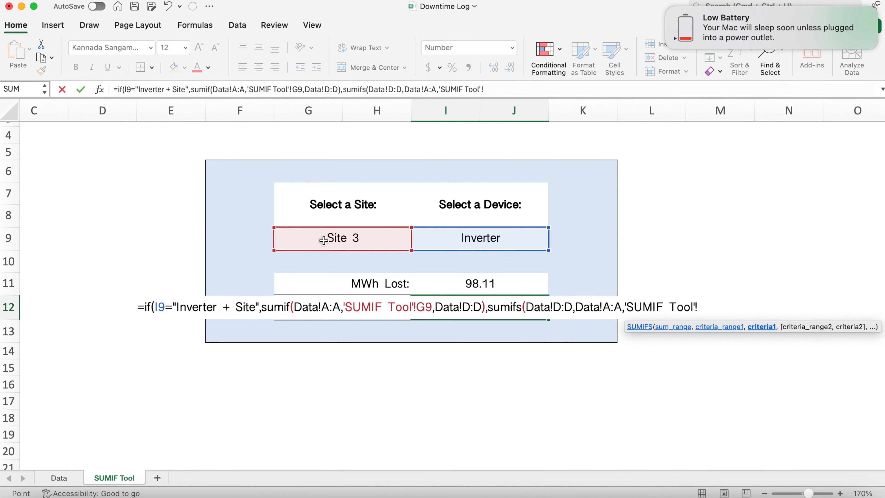
left_click(302, 240)
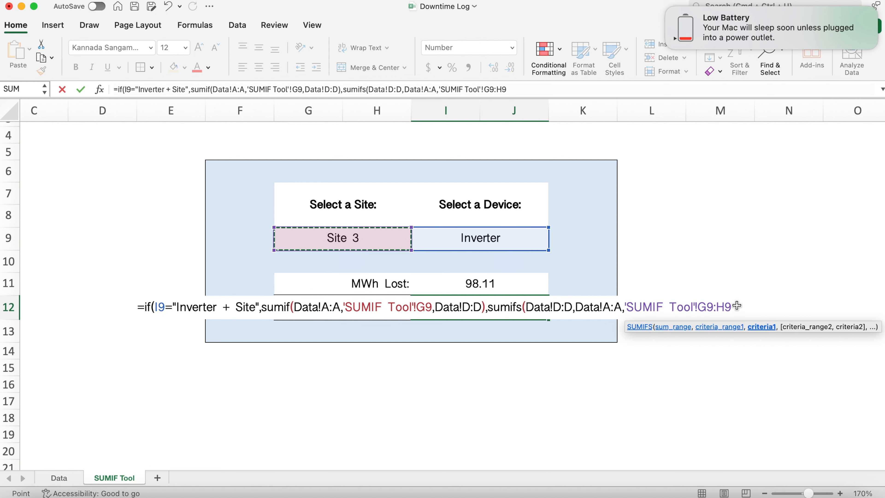
key("BackSpace")
key("BackSpace")
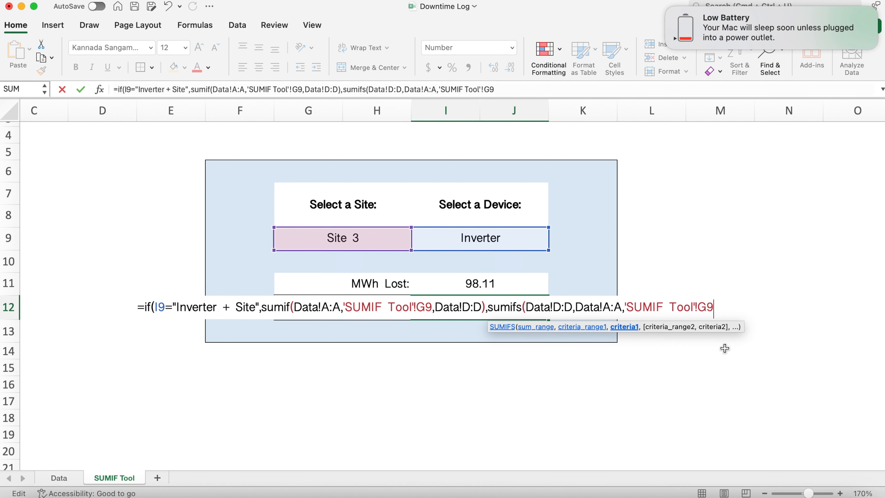
type(",")
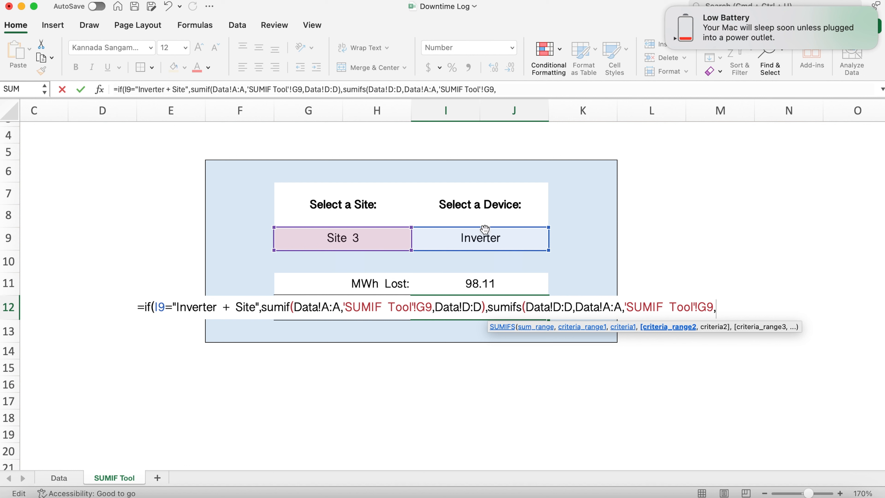
Step: Add Data!C:C, the Device column, as the second criteria range of the SUMIFS in I12
left_click(59, 478)
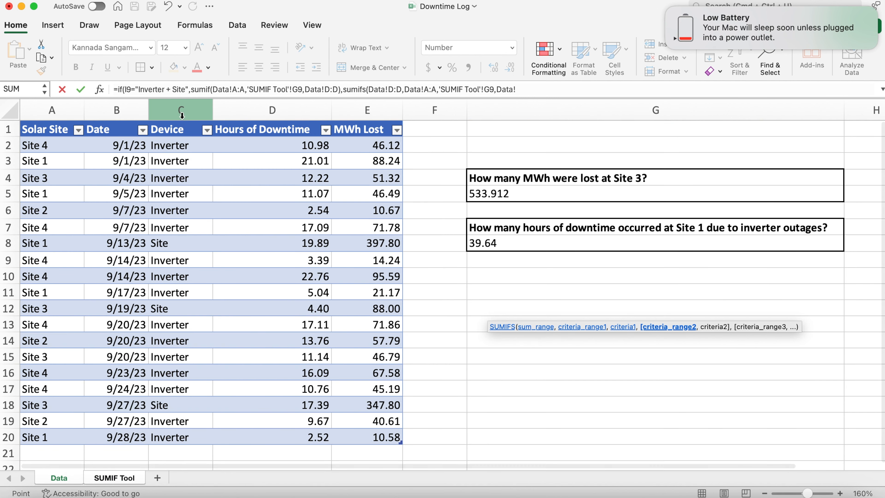
left_click(187, 112)
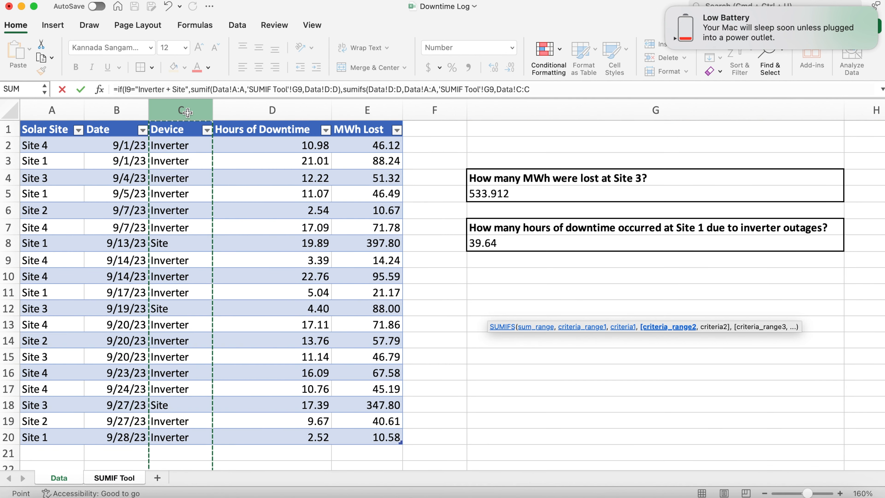
type(",")
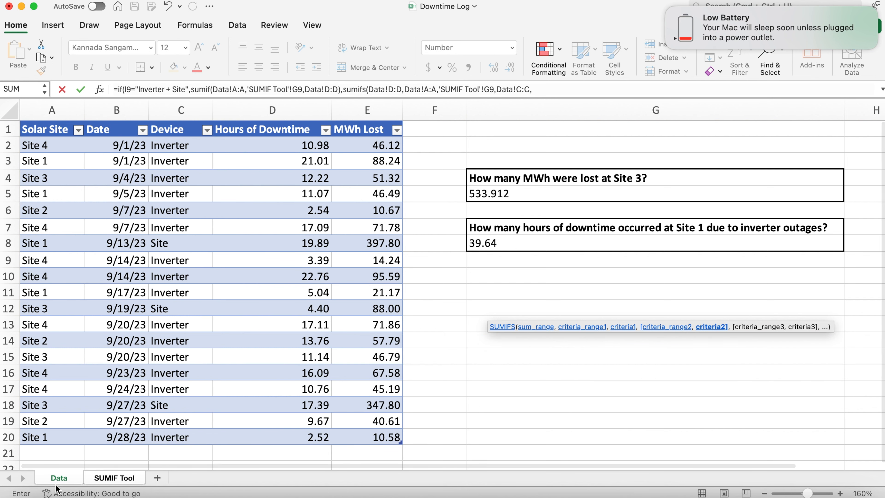
Step: Set the second SUMIFS criterion to 'SUMIF Tool'!I9, close both functions and enter the Hours of Downtime formula in I12
left_click(107, 481)
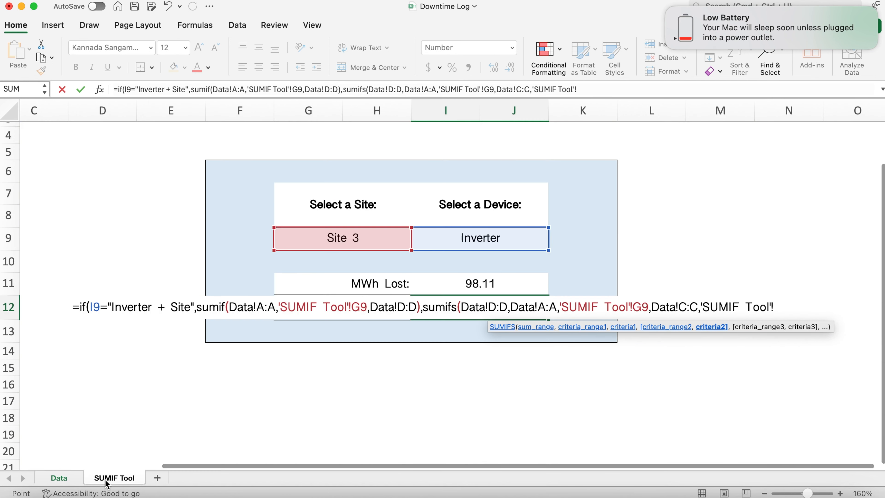
left_click(495, 241)
double_click(800, 307)
left_click(790, 307)
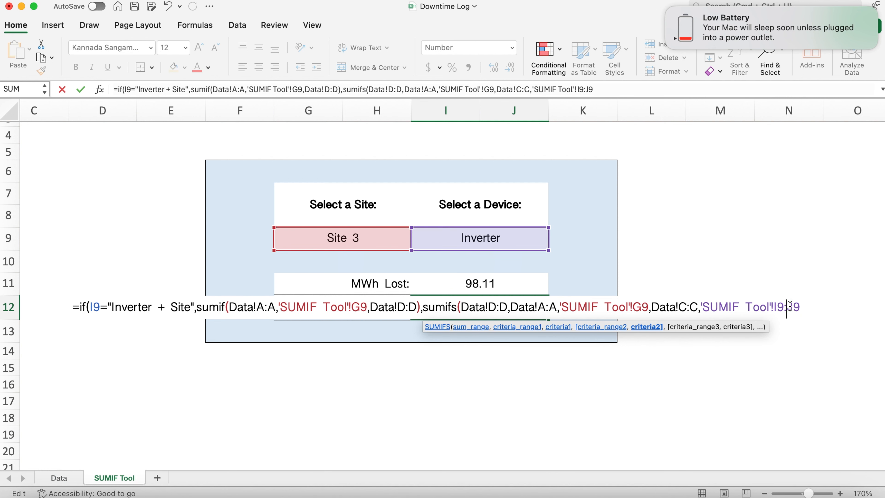
key("BackSpace")
type("))")
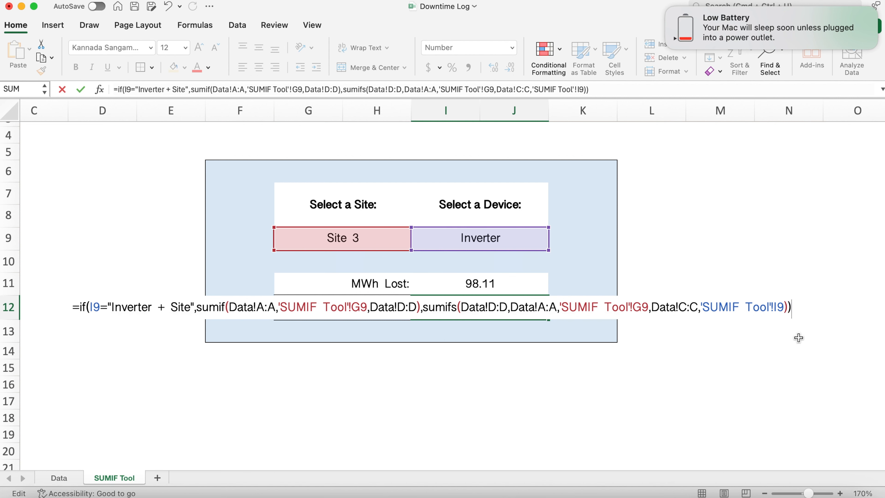
key("Return")
left_click(526, 311)
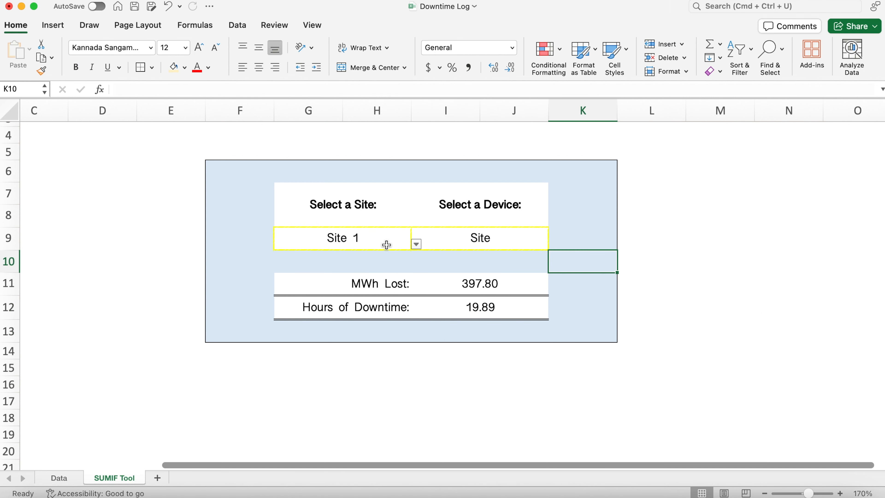
Step: Test the tool by choosing Site 3 in the site dropdown and Inverter in the device dropdown
left_click(384, 243)
left_click(417, 245)
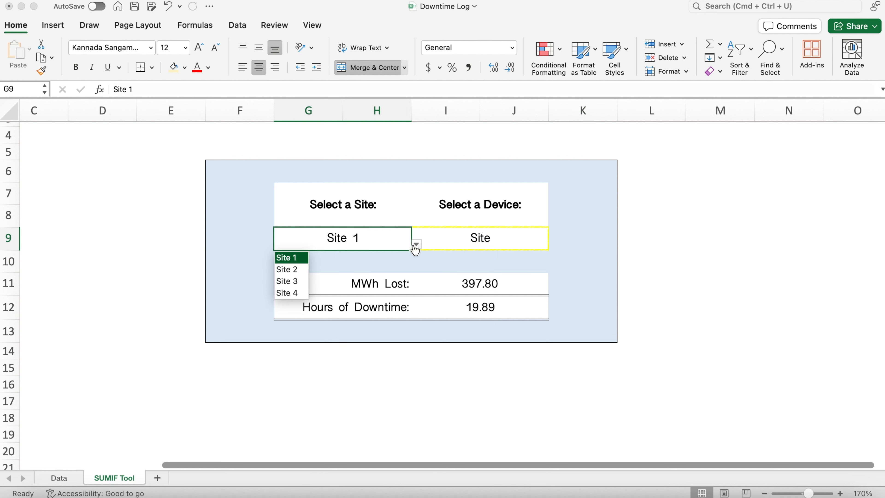
left_click(285, 285)
left_click(473, 242)
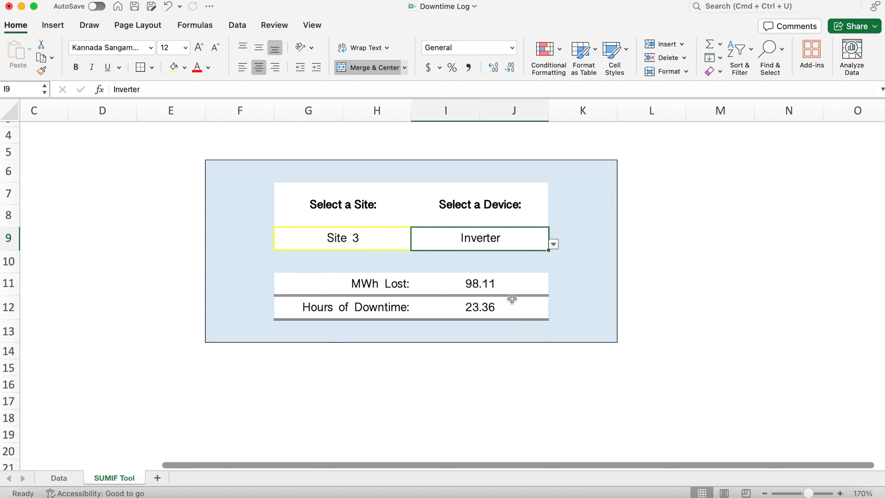